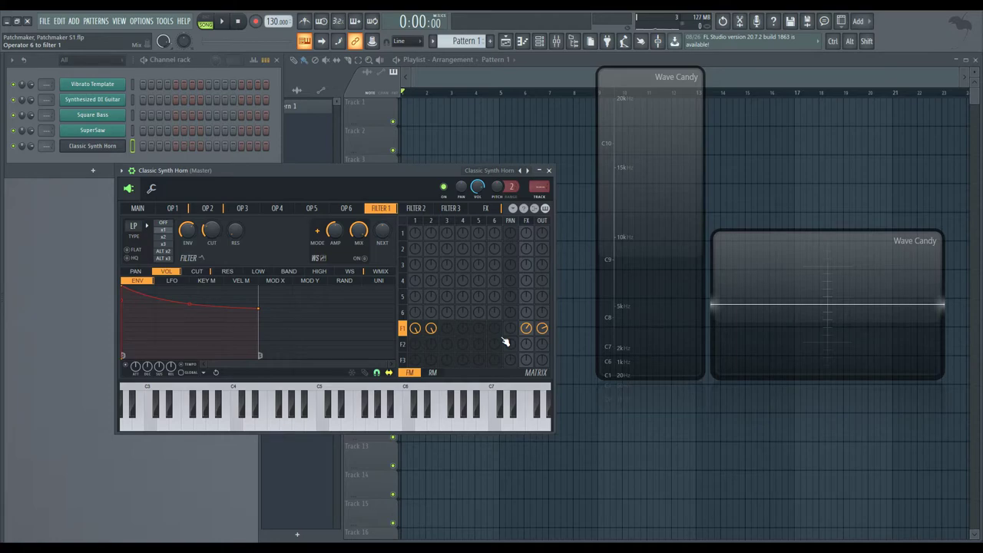
Load the Default preset in the synth channel that holds the Classic Synth Horn patch
{"action": "mouse_move", "coordinate": [374, 172]}
{"action": "left_mouse_down"}
{"action": "mouse_move", "coordinate": [400, 177]}
{"action": "mouse_move", "coordinate": [379, 170]}
{"action": "mouse_move", "coordinate": [374, 180]}
{"action": "left_mouse_up"}
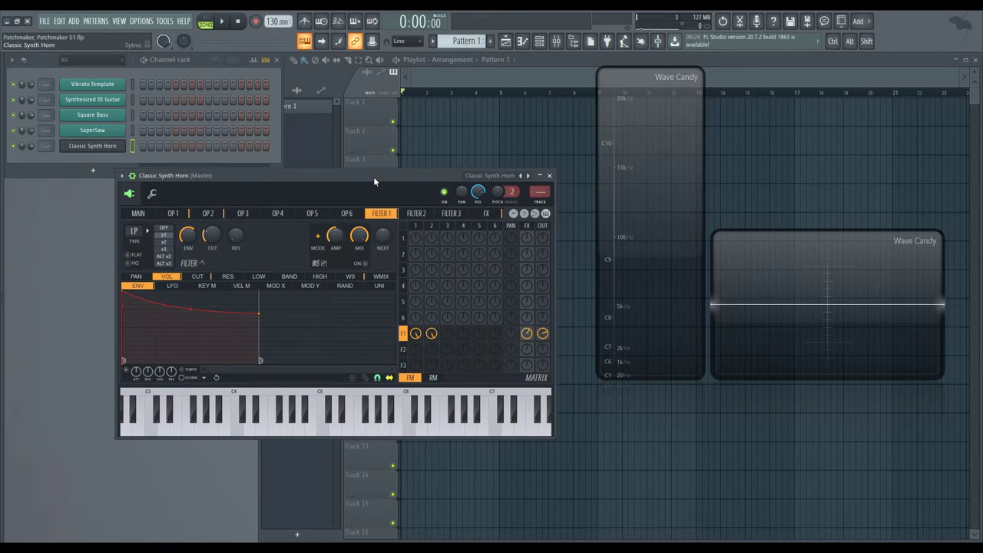
{"action": "mouse_move", "coordinate": [373, 177]}
{"action": "left_mouse_down"}
{"action": "mouse_move", "coordinate": [316, 197]}
{"action": "mouse_move", "coordinate": [370, 180]}
{"action": "mouse_move", "coordinate": [362, 161]}
{"action": "left_mouse_up"}
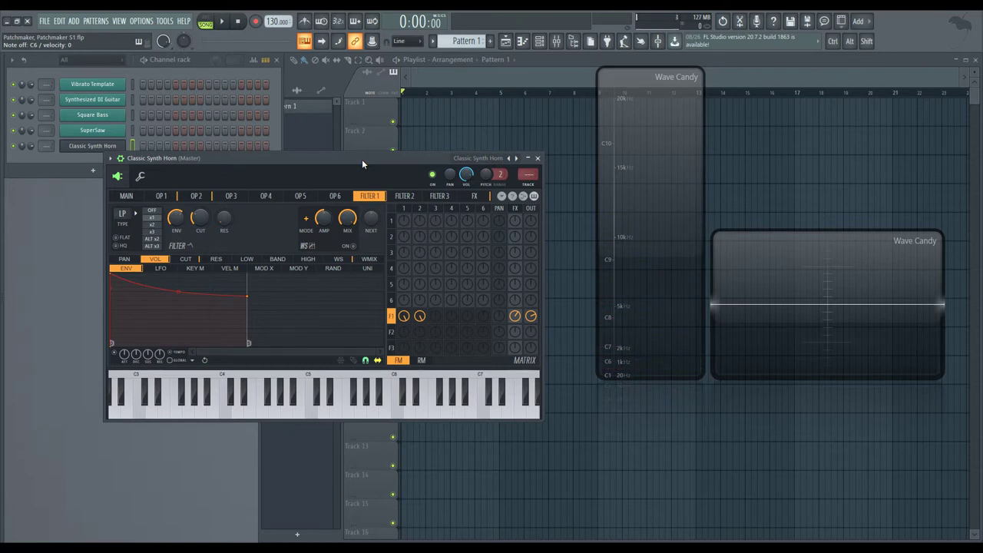
{"action": "left_click", "coordinate": [462, 163]}
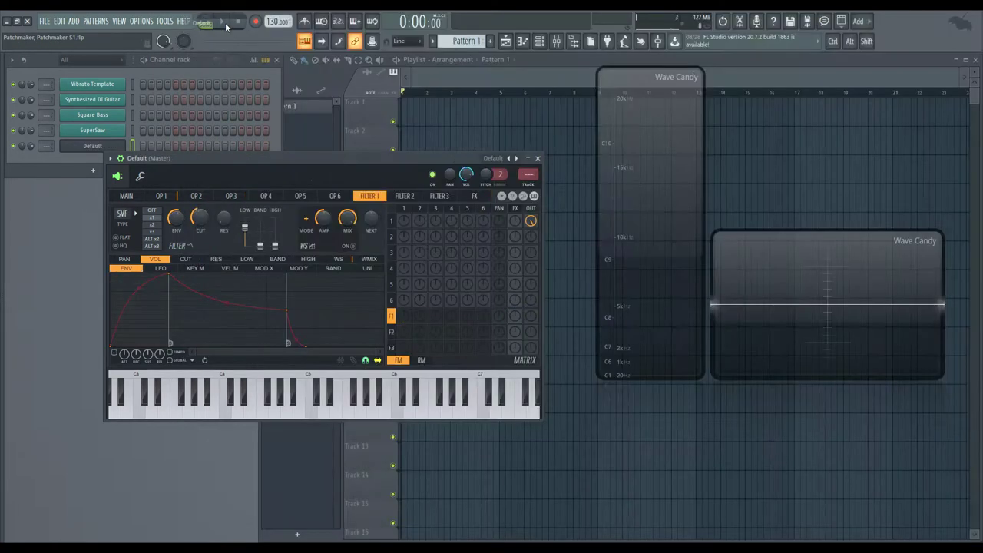
{"action": "left_click", "coordinate": [201, 23]}
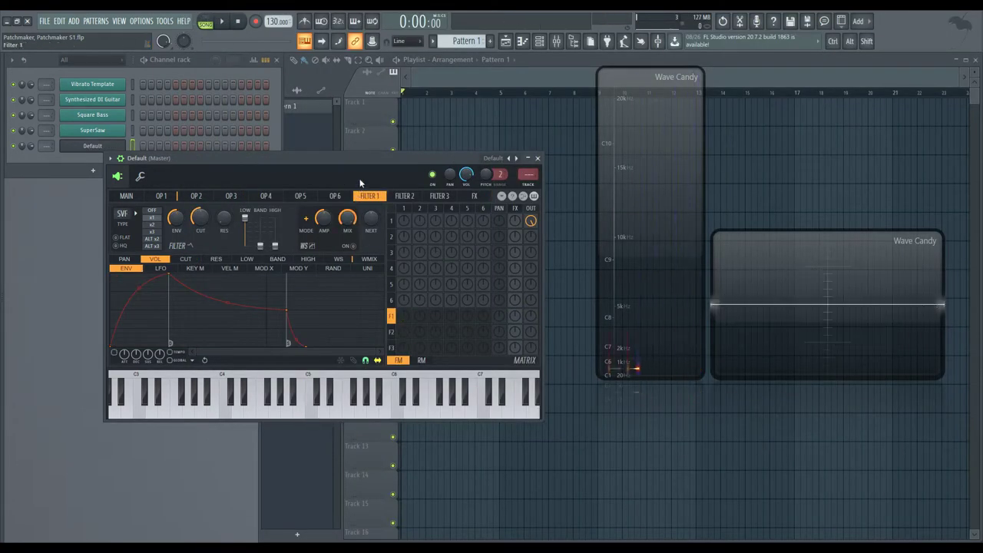
{"action": "left_click_drag", "start_coordinate": [361, 155], "coordinate": [349, 168]}
Set the waveforms of operators 1 and 2 to sawtooth
{"action": "left_click", "coordinate": [391, 224]}
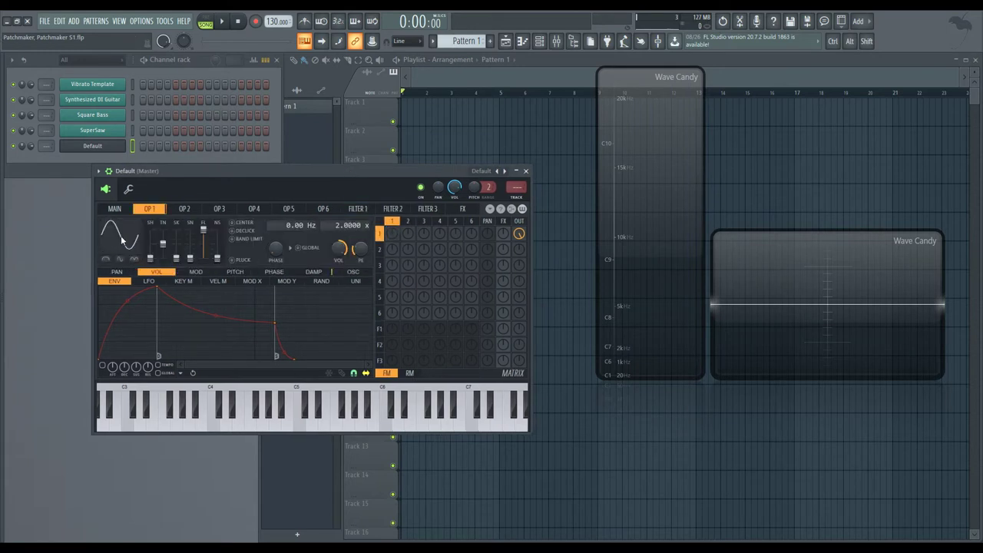
{"action": "left_click", "coordinate": [124, 236]}
{"action": "left_click", "coordinate": [137, 254]}
{"action": "left_click", "coordinate": [407, 222]}
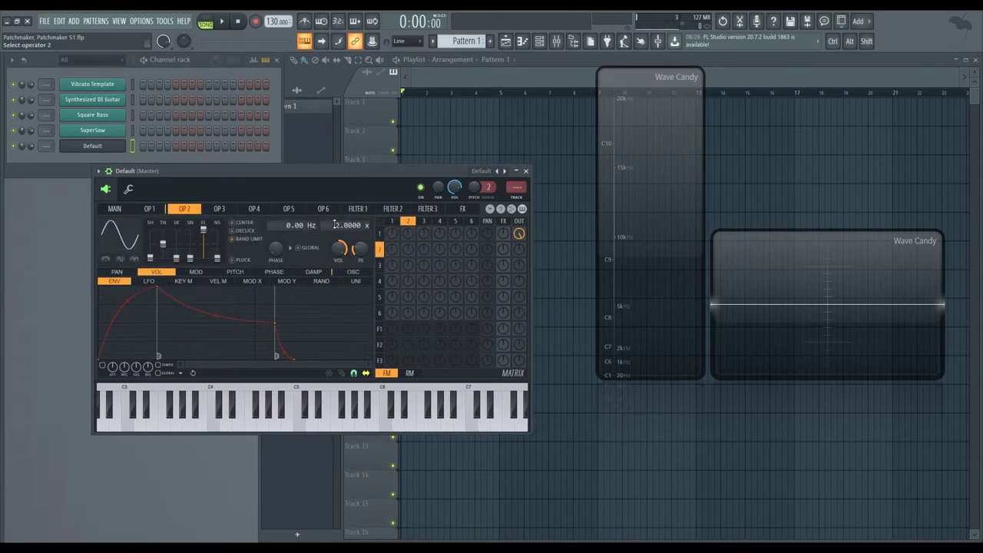
{"action": "left_click", "coordinate": [132, 237]}
{"action": "left_click", "coordinate": [149, 252]}
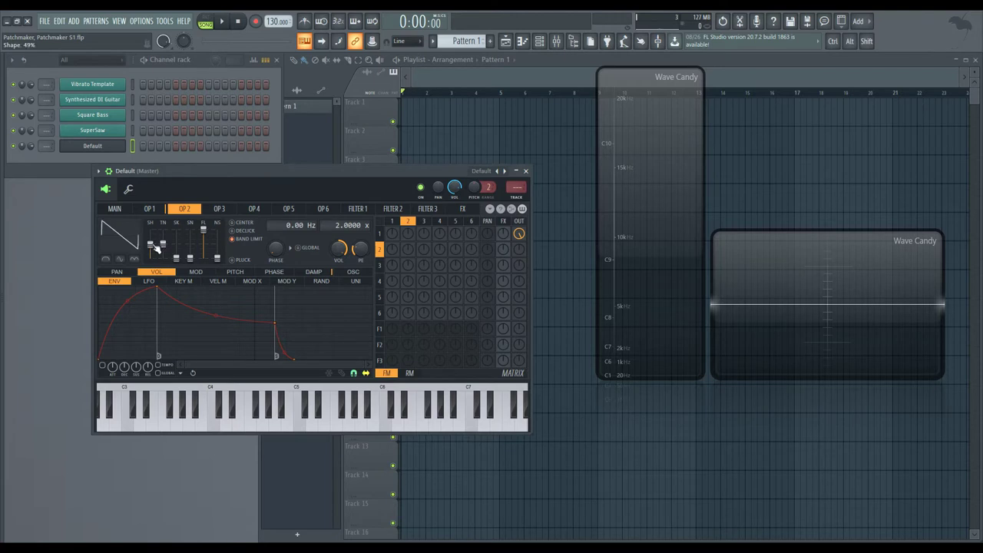
Lower operator 2's waveform tension slightly and raise operator 1's tension slightly to bend their saw shapes
{"action": "left_click_drag", "start_coordinate": [163, 244], "coordinate": [163, 246]}
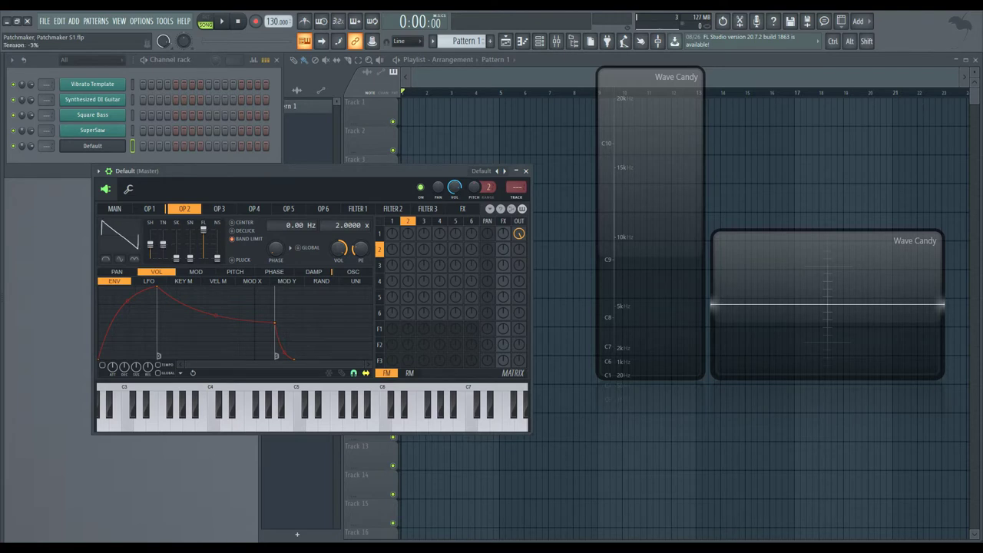
{"action": "left_click", "coordinate": [394, 220]}
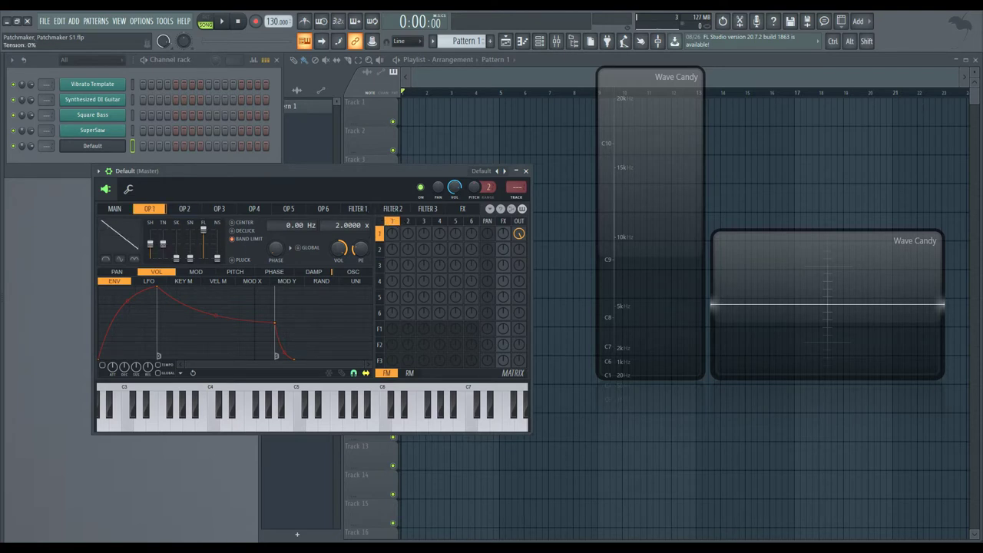
{"action": "left_click_drag", "start_coordinate": [163, 244], "coordinate": [163, 242]}
Route operators 1 and 2 fully into Filter 1 and send Filter 1 to the output
{"action": "left_click", "coordinate": [392, 329]}
{"action": "left_click", "coordinate": [408, 329]}
{"action": "left_click", "coordinate": [519, 329]}
{"action": "left_click_drag", "start_coordinate": [519, 329], "coordinate": [519, 280]}
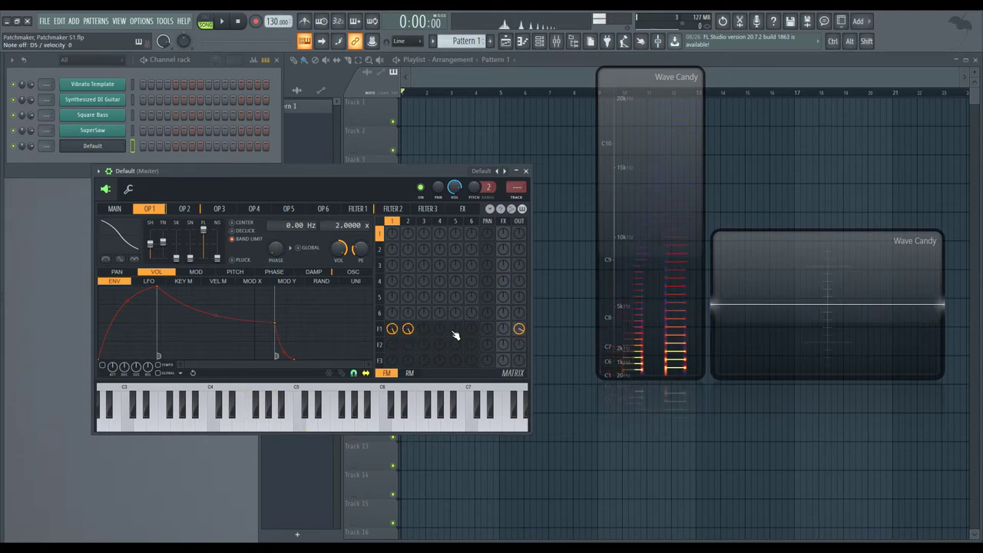
Delete the flanking points from operator 2's pitch LFO envelope and move its peak point to the very start
{"action": "left_click", "coordinate": [405, 222]}
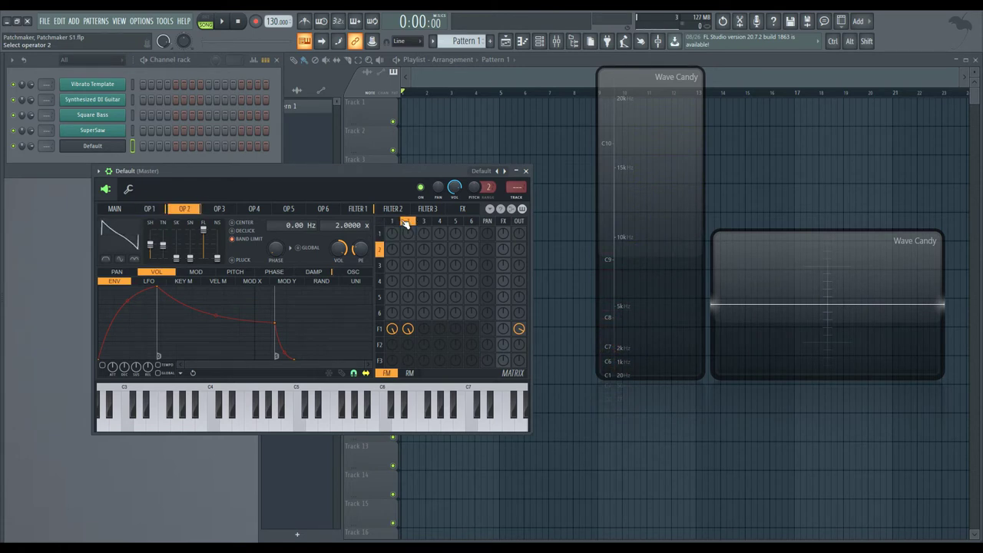
{"action": "left_click", "coordinate": [241, 273]}
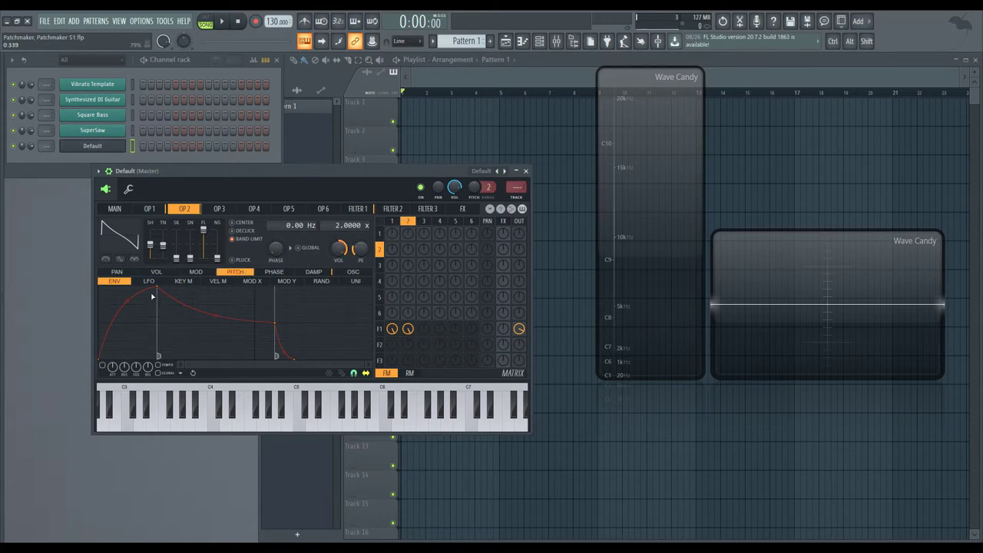
{"action": "left_click", "coordinate": [151, 281]}
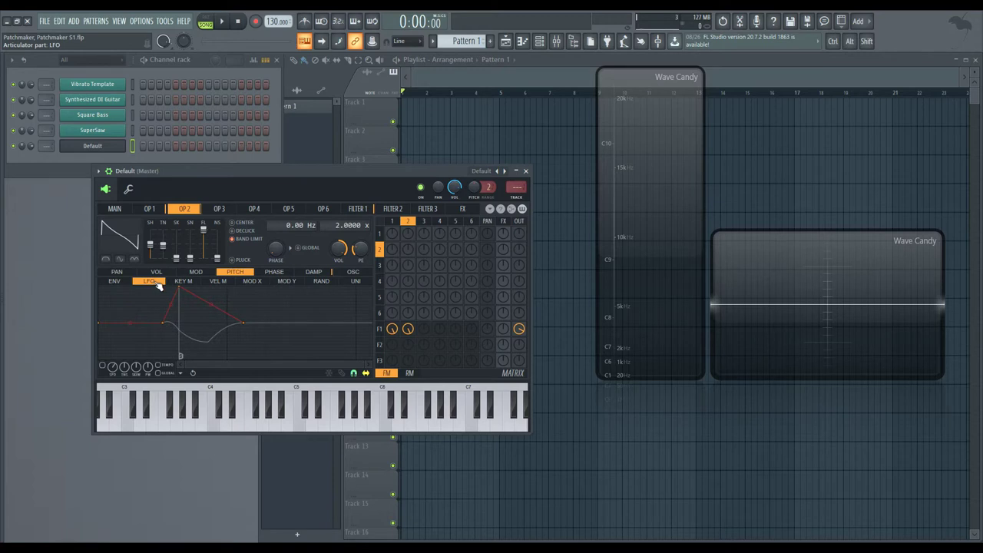
{"action": "right_click", "coordinate": [165, 328]}
{"action": "left_click", "coordinate": [180, 337]}
{"action": "right_click", "coordinate": [243, 321]}
{"action": "left_click", "coordinate": [258, 337]}
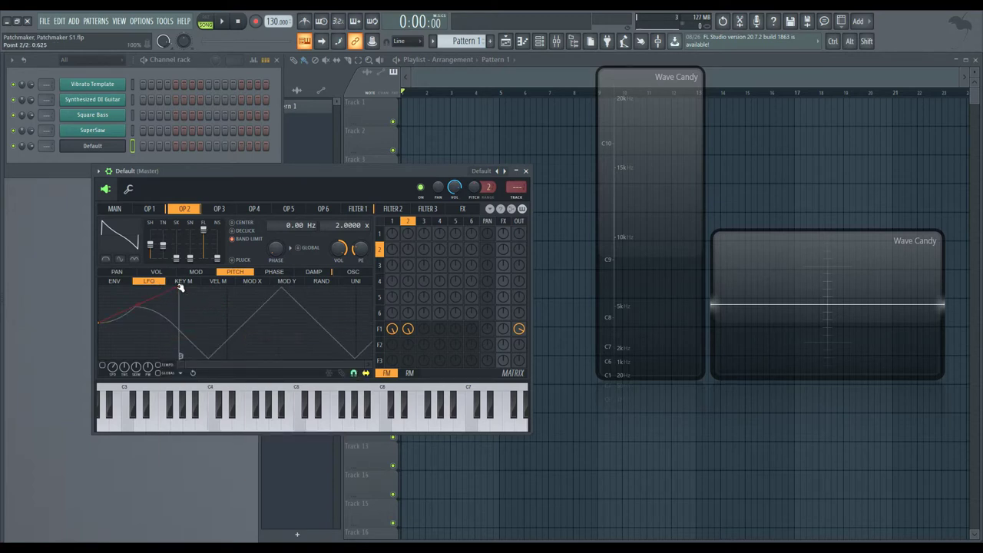
{"action": "left_click_drag", "start_coordinate": [182, 285], "coordinate": [66, 274]}
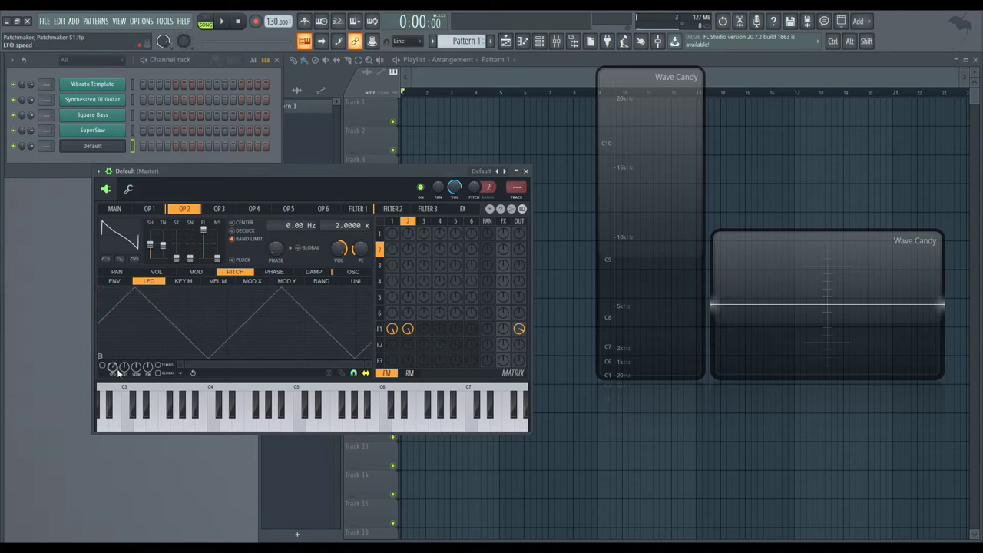
Enable operator 2's pitch LFO at a slower speed, with a pitch amount of +130 cents and a very shallow depth
{"action": "left_click", "coordinate": [103, 366]}
{"action": "left_click_drag", "start_coordinate": [110, 369], "coordinate": [110, 400]}
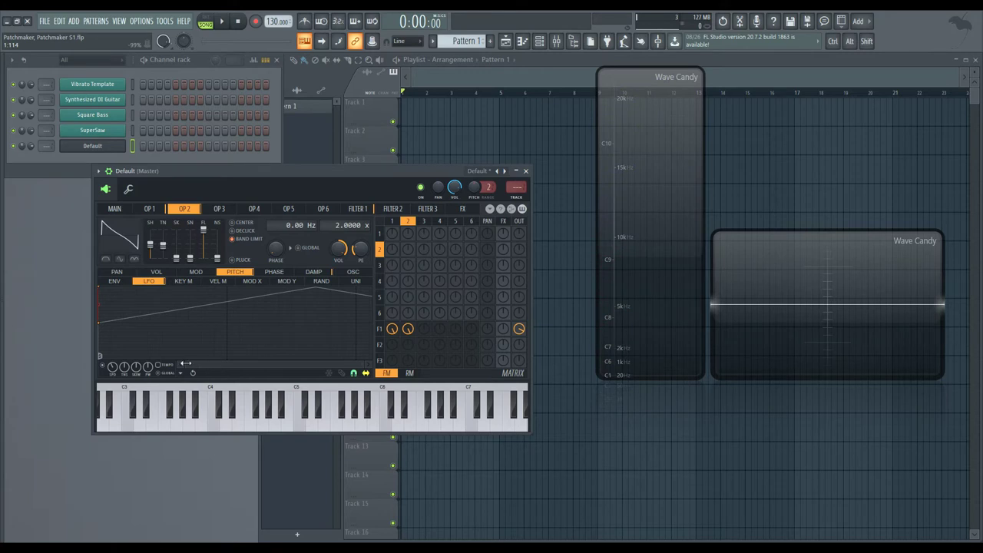
{"action": "left_click_drag", "start_coordinate": [360, 249], "coordinate": [361, 265]}
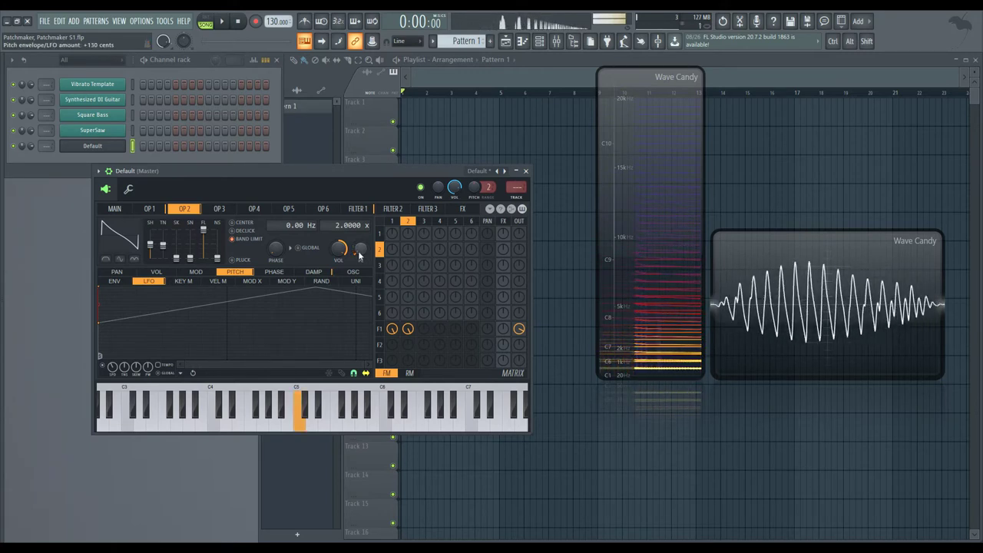
{"action": "left_click_drag", "start_coordinate": [98, 301], "coordinate": [97, 321]}
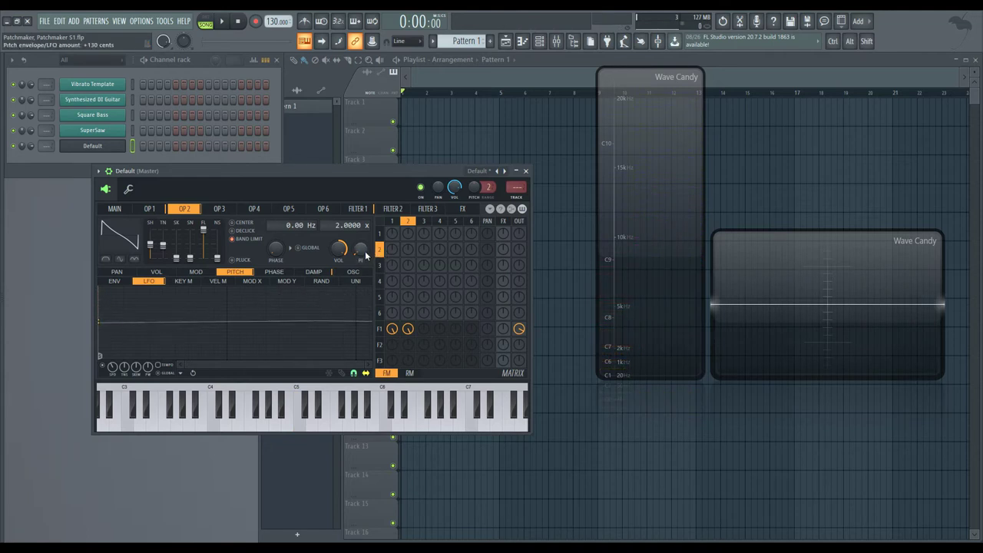
{"action": "key", "text": "z"}
{"action": "left_click_drag", "start_coordinate": [233, 311], "coordinate": [89, 312]}
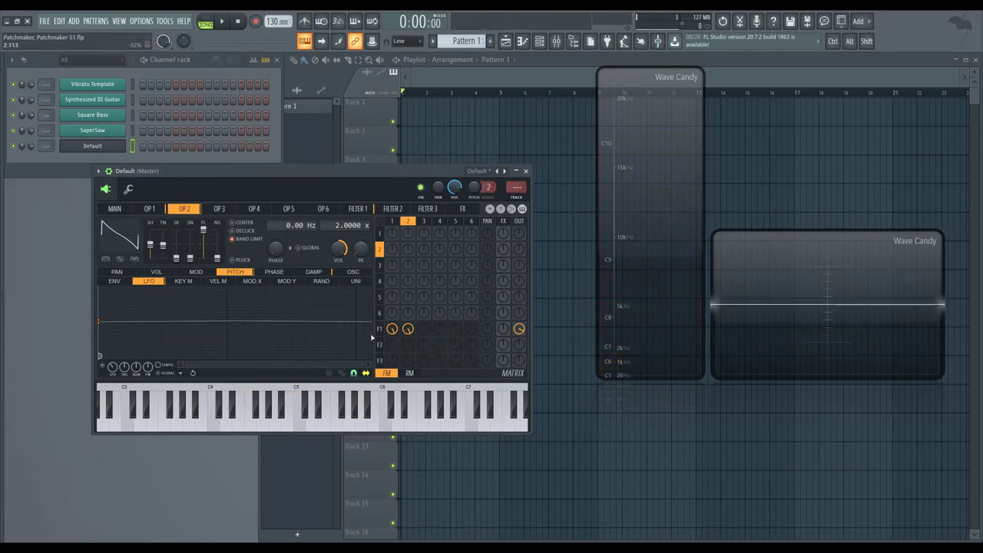
Enable Filter 1's volume envelope with an instant attack and audition the sound
{"action": "left_click", "coordinate": [381, 330]}
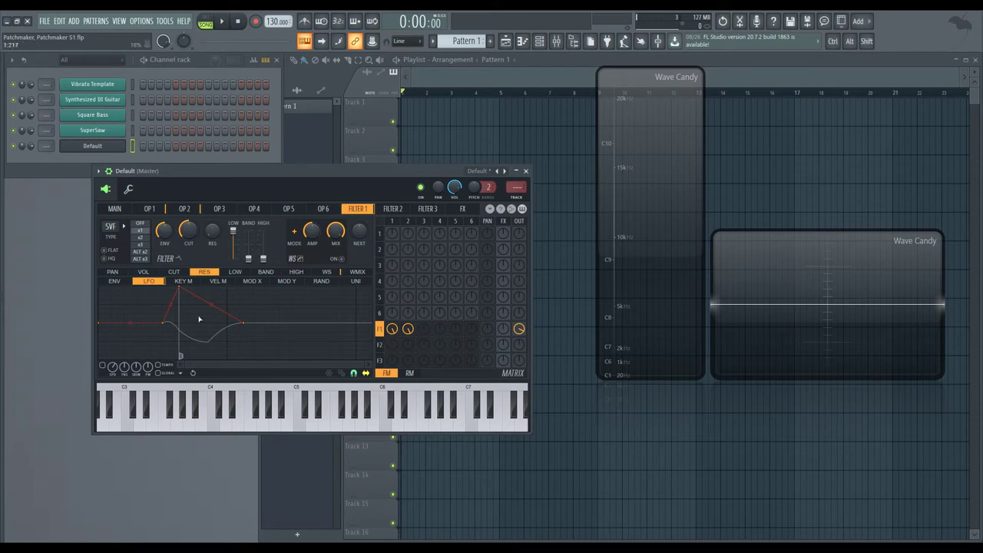
{"action": "left_click", "coordinate": [143, 271]}
{"action": "left_click", "coordinate": [126, 283]}
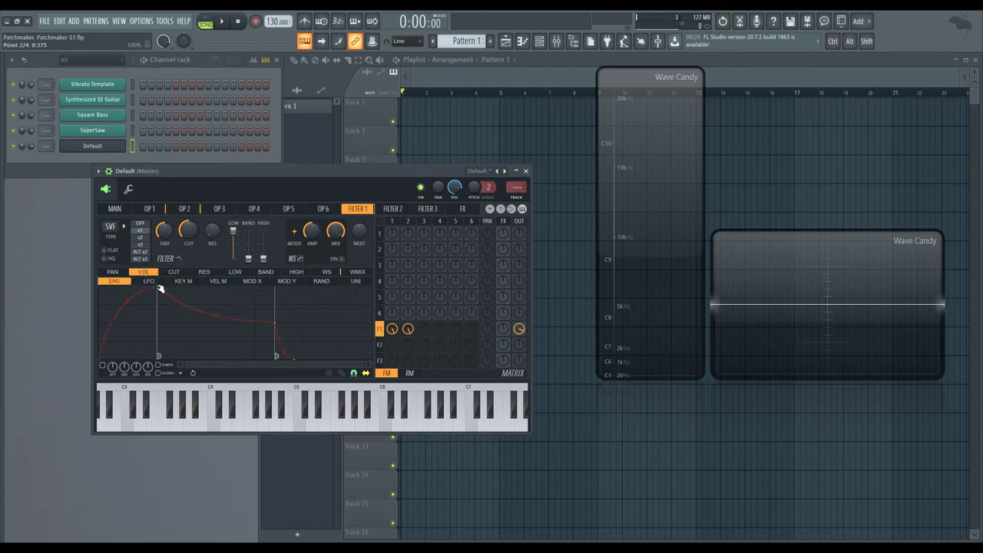
{"action": "left_click_drag", "start_coordinate": [156, 285], "coordinate": [21, 287]}
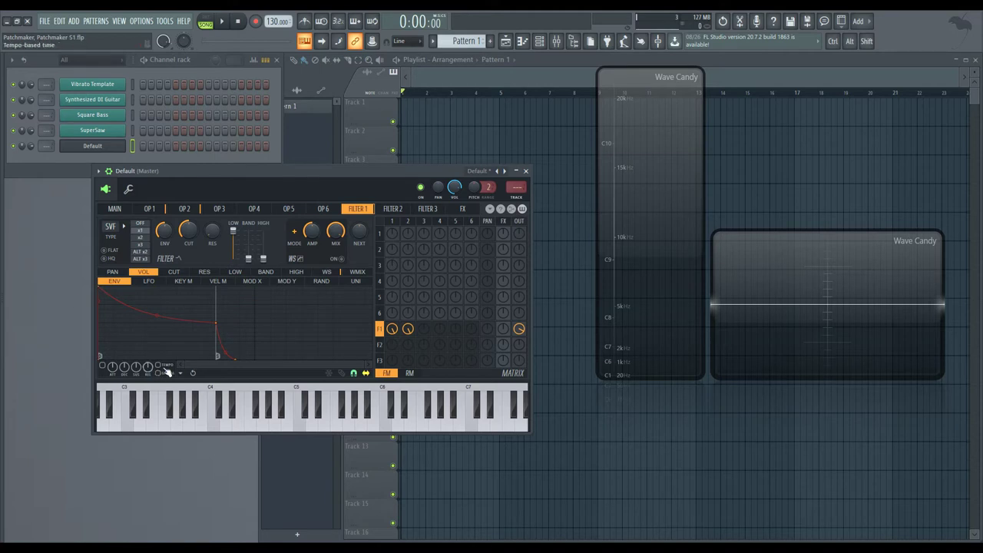
{"action": "left_click", "coordinate": [103, 365]}
{"action": "key", "text": "x"}
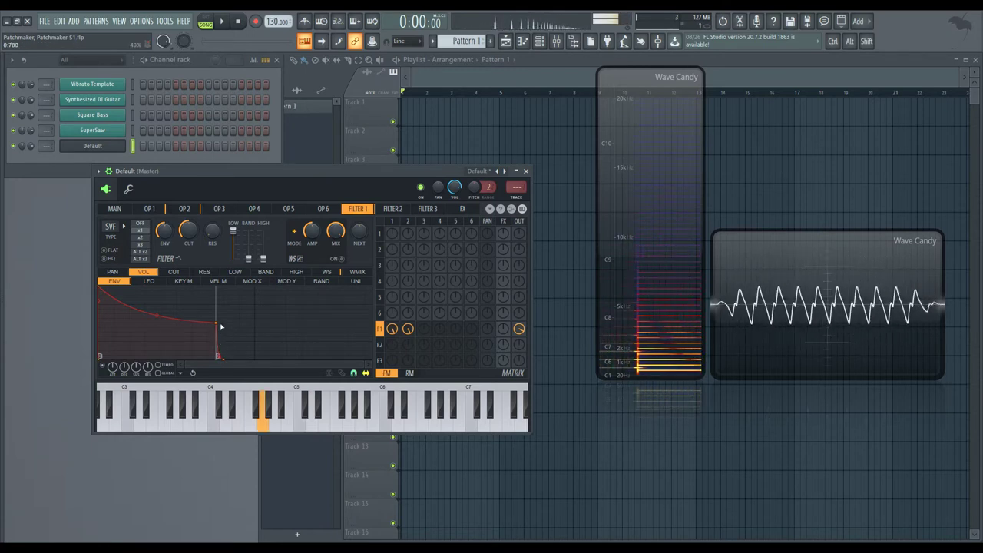
Lengthen the decay and raise the sustain level of Filter 1's volume envelope, and play a few notes to check it
{"action": "left_click_drag", "start_coordinate": [217, 323], "coordinate": [253, 313]}
{"action": "key", "text": "n"}
{"action": "key", "text": "n"}
{"action": "key", "text": "q"}
{"action": "key", "text": "r"}
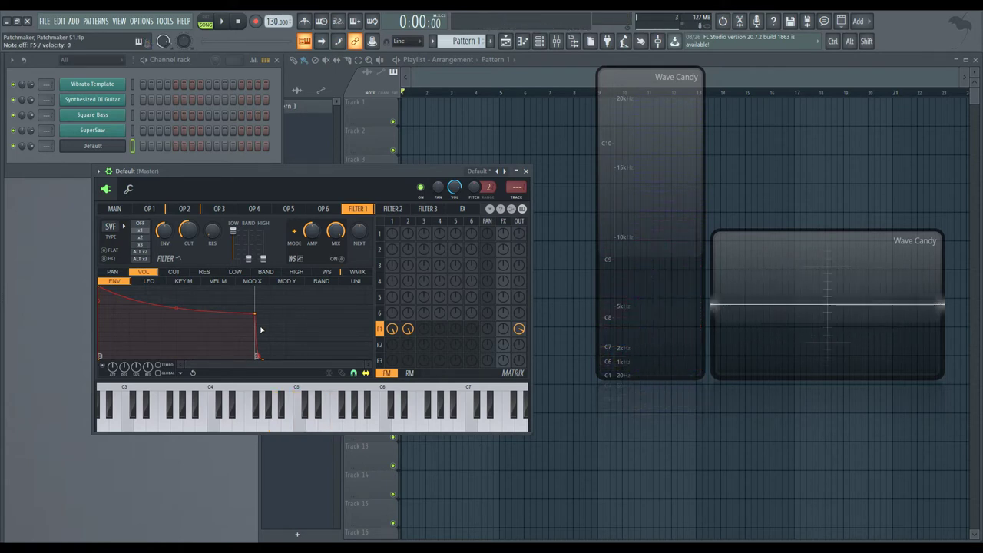
Shape Filter 1's cutoff envelope with a shorter attack and no release point, and raise the filter's resonance slightly
{"action": "left_click", "coordinate": [170, 272]}
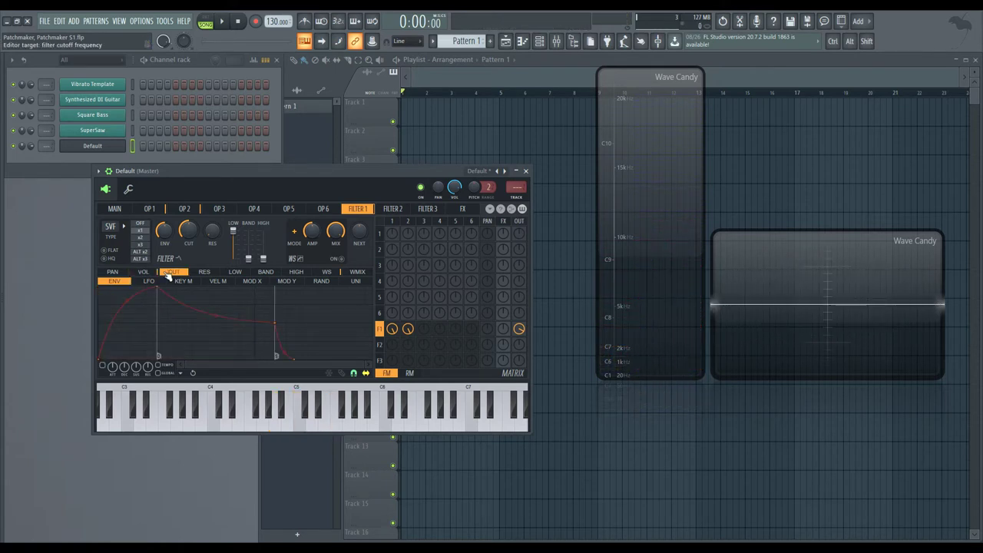
{"action": "left_click_drag", "start_coordinate": [157, 288], "coordinate": [139, 284]}
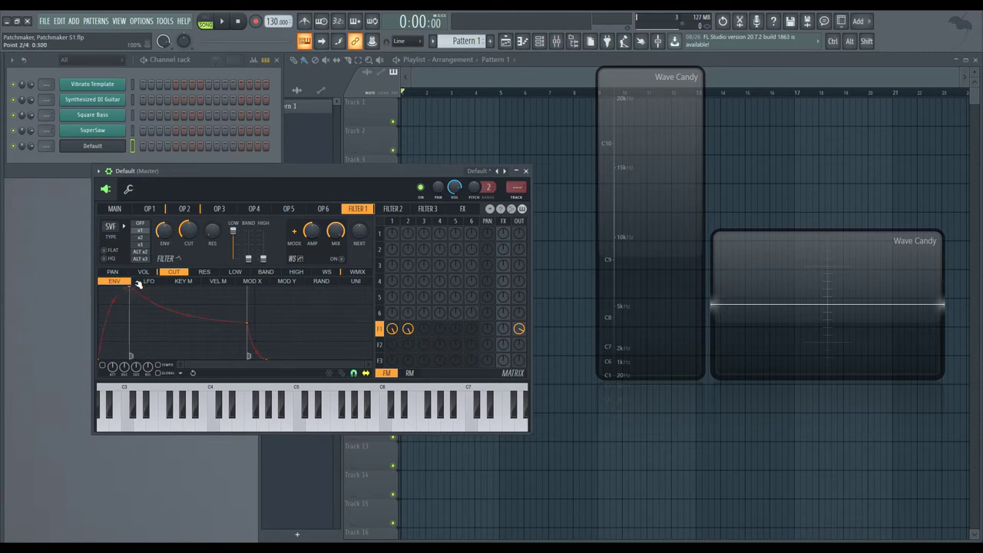
{"action": "right_click", "coordinate": [266, 360]}
{"action": "left_click", "coordinate": [301, 375]}
{"action": "mouse_move", "coordinate": [124, 286]}
{"action": "left_mouse_down"}
{"action": "mouse_move", "coordinate": [110, 287]}
{"action": "mouse_move", "coordinate": [129, 286]}
{"action": "left_mouse_up"}
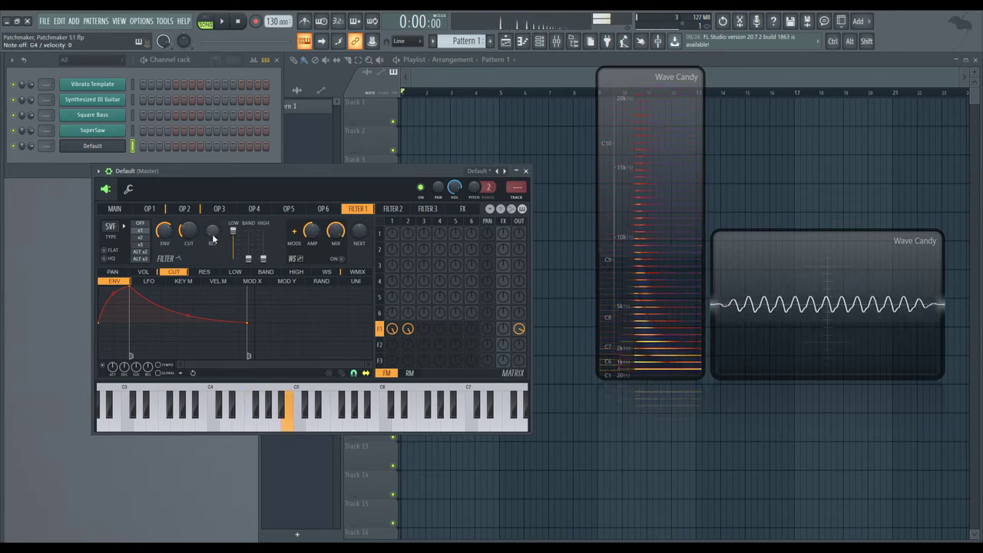
{"action": "mouse_move", "coordinate": [212, 232]}
{"action": "left_mouse_down"}
{"action": "mouse_move", "coordinate": [213, 207]}
{"action": "mouse_move", "coordinate": [213, 218]}
{"action": "left_mouse_up"}
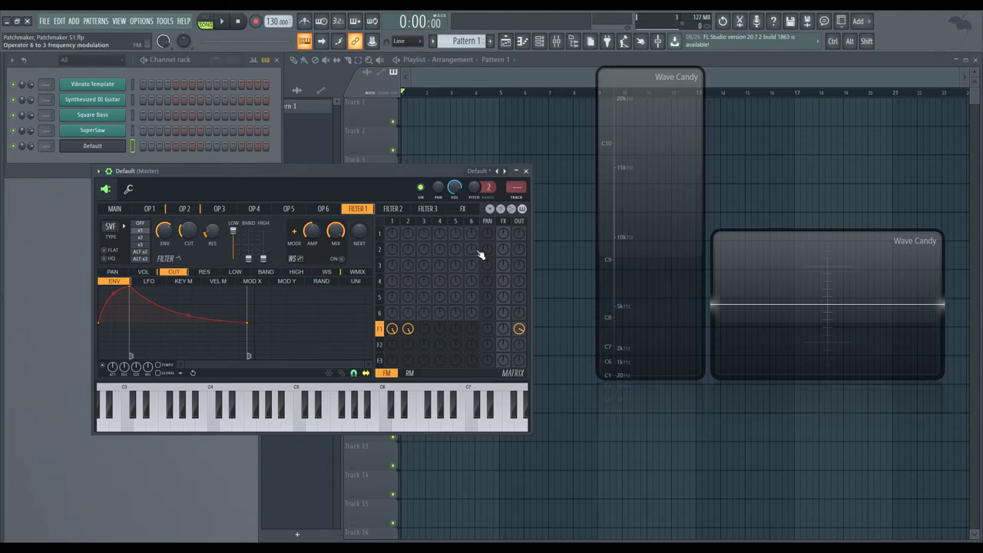
Enable operator 1's pitch envelope with an instant attack and its release point deleted, and audition the pitch sweep
{"action": "left_click", "coordinate": [394, 222]}
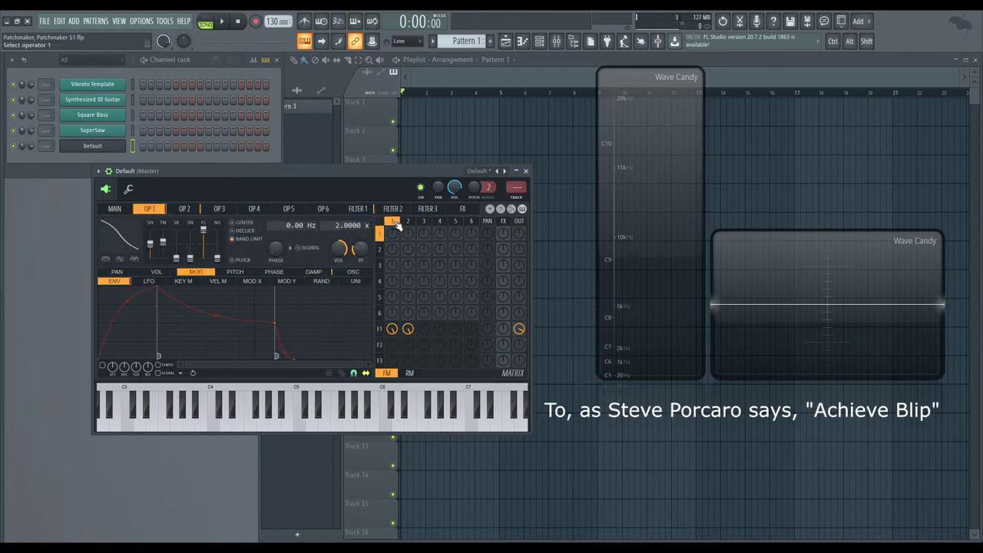
{"action": "left_click", "coordinate": [235, 272]}
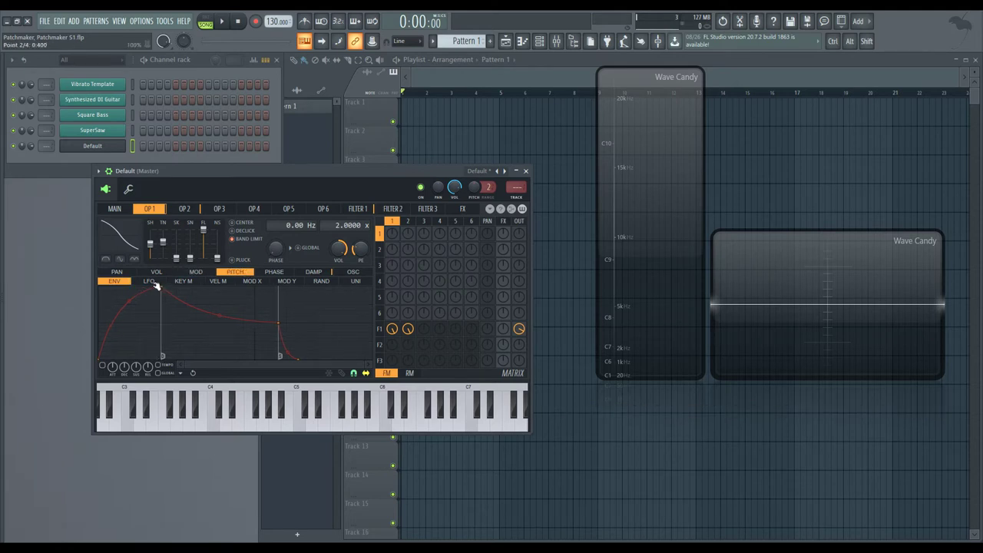
{"action": "left_click_drag", "start_coordinate": [149, 284], "coordinate": [104, 283]}
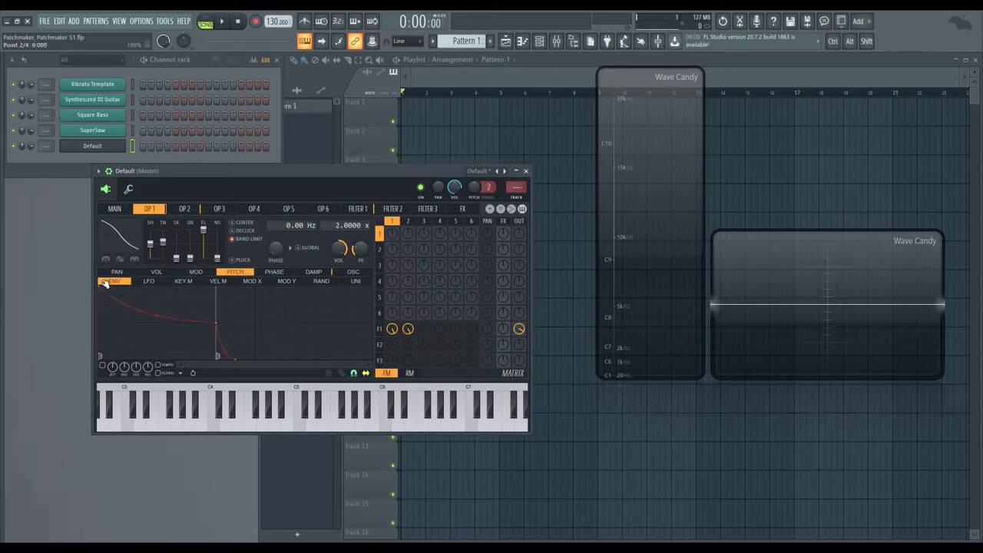
{"action": "right_click", "coordinate": [236, 359]}
{"action": "left_click", "coordinate": [252, 370]}
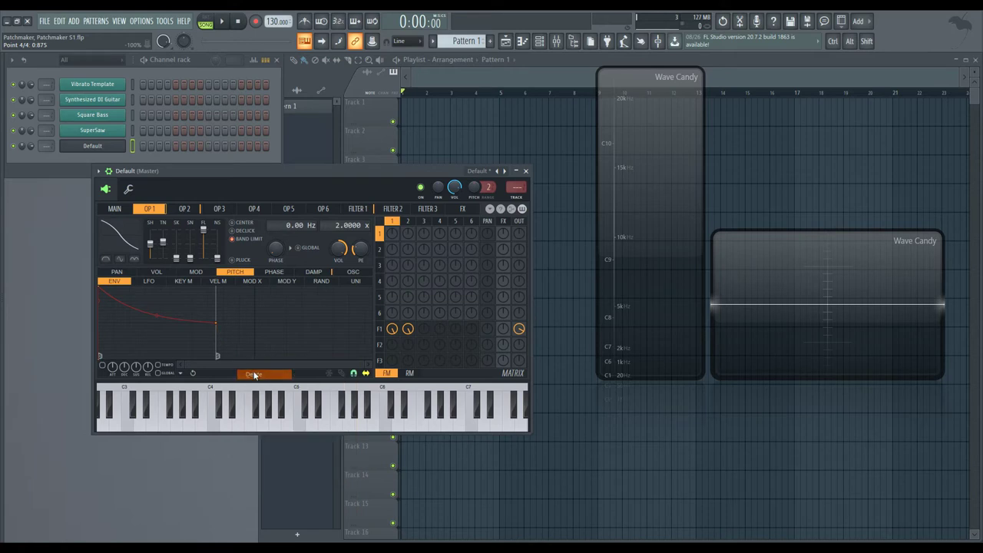
{"action": "left_click", "coordinate": [109, 365]}
{"action": "key", "text": "w"}
{"action": "key", "text": "b"}
{"action": "key", "text": "b"}
{"action": "key", "text": "i"}
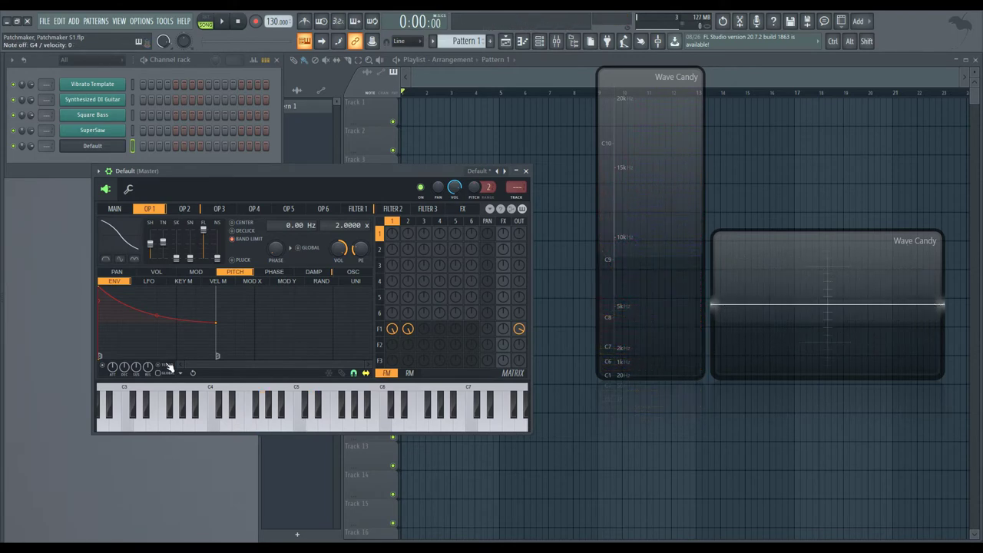
Shorten the decay of operator 1's pitch envelope into a quick, steep blip and audition it with several notes
{"action": "left_click_drag", "start_coordinate": [217, 323], "coordinate": [120, 321]}
{"action": "key", "text": "b"}
{"action": "key", "text": "b"}
{"action": "key", "text": "b"}
{"action": "key", "text": "n"}
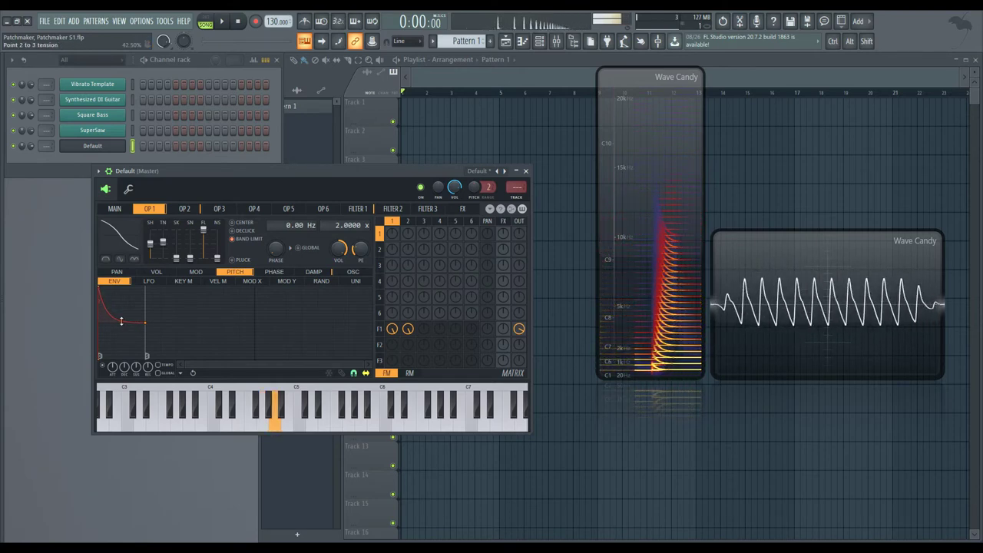
{"action": "key", "text": "e"}
{"action": "key", "text": "c"}
{"action": "key", "text": "e"}
{"action": "key", "text": "q"}
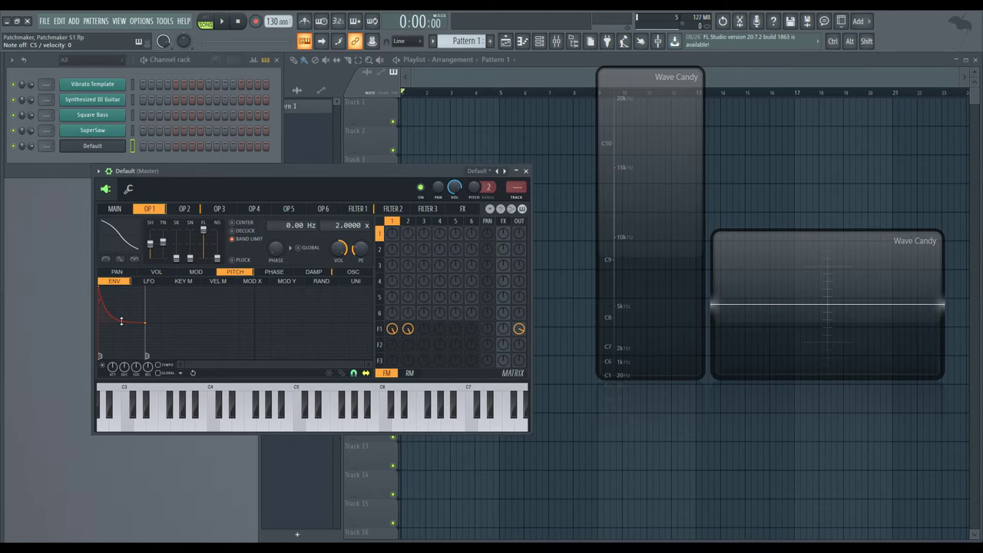
Fine-tune the decay length of operator 1's pitch envelope while auditioning notes, and check the pitch velocity mapping
{"action": "key", "text": "q"}
{"action": "left_click_drag", "start_coordinate": [145, 322], "coordinate": [131, 323]}
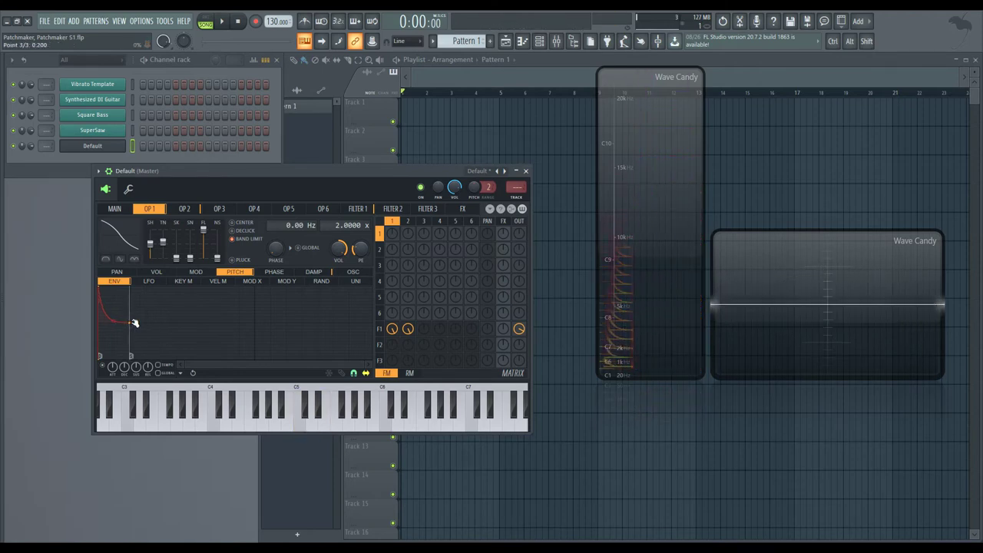
{"action": "key", "text": "v"}
{"action": "key", "text": "r"}
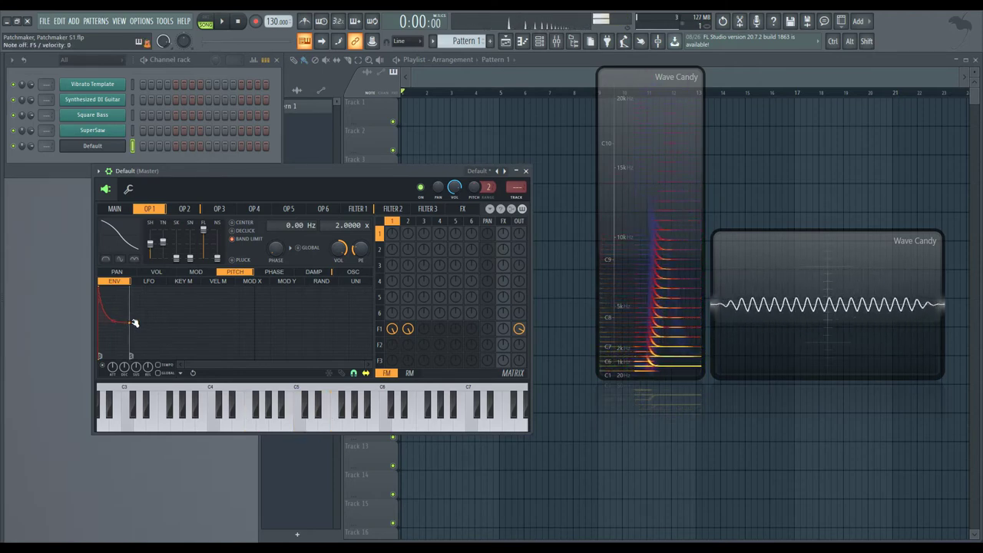
{"action": "key", "text": "q"}
{"action": "key", "text": "w"}
{"action": "key", "text": "r"}
{"action": "key", "text": "b"}
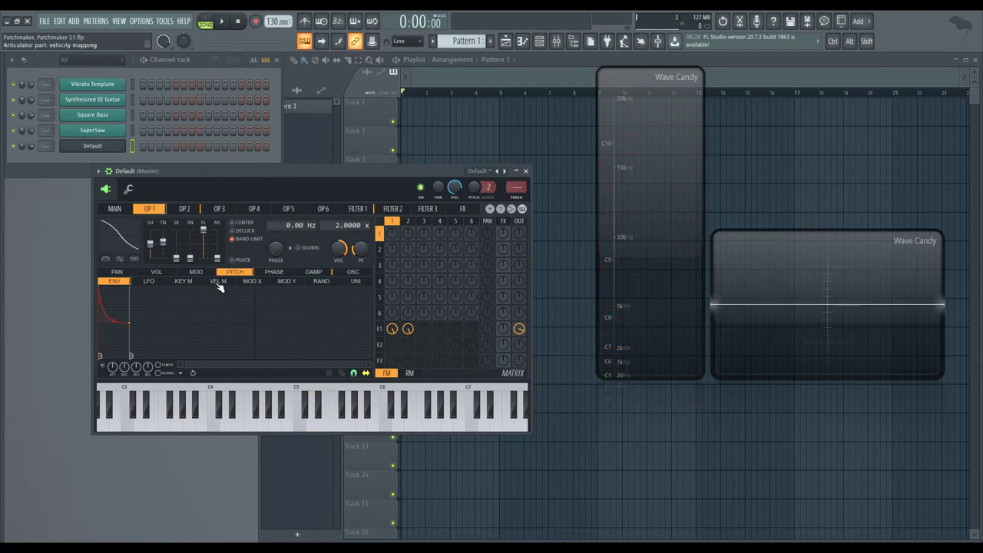
{"action": "left_click", "coordinate": [218, 282]}
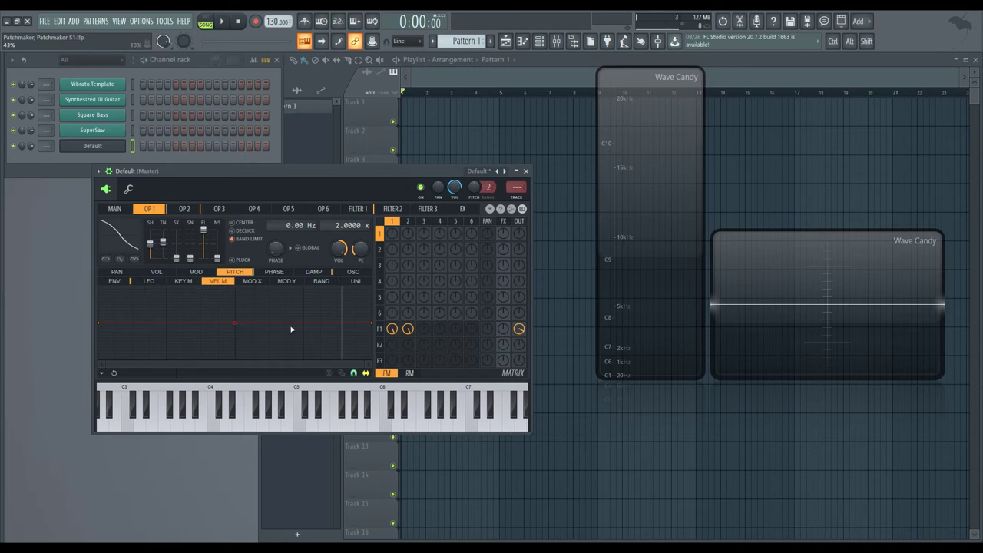
{"action": "left_click", "coordinate": [129, 282]}
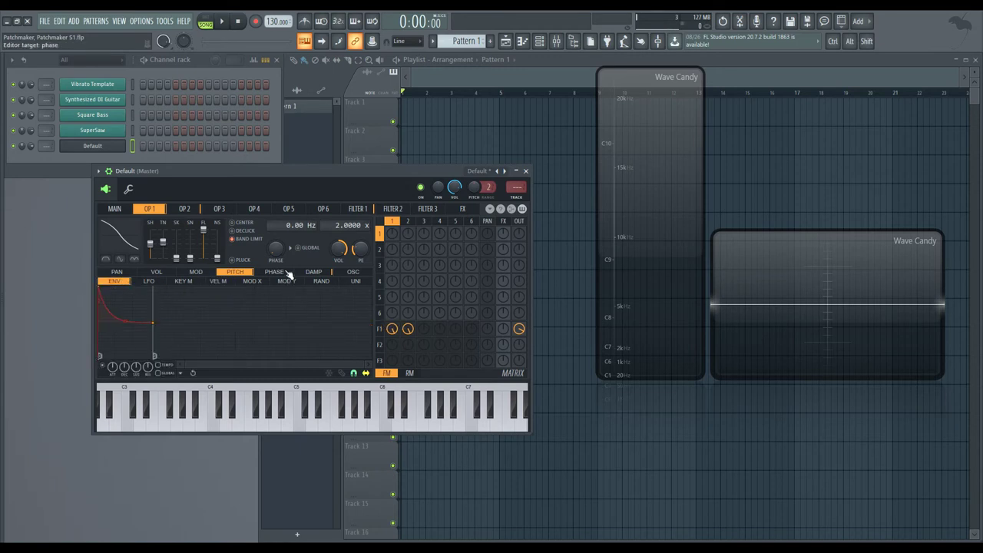
Give operator 1 random phase variation with a line rising from below centre to above centre, and audition repeated notes
{"action": "left_click", "coordinate": [281, 272]}
{"action": "left_click", "coordinate": [322, 281]}
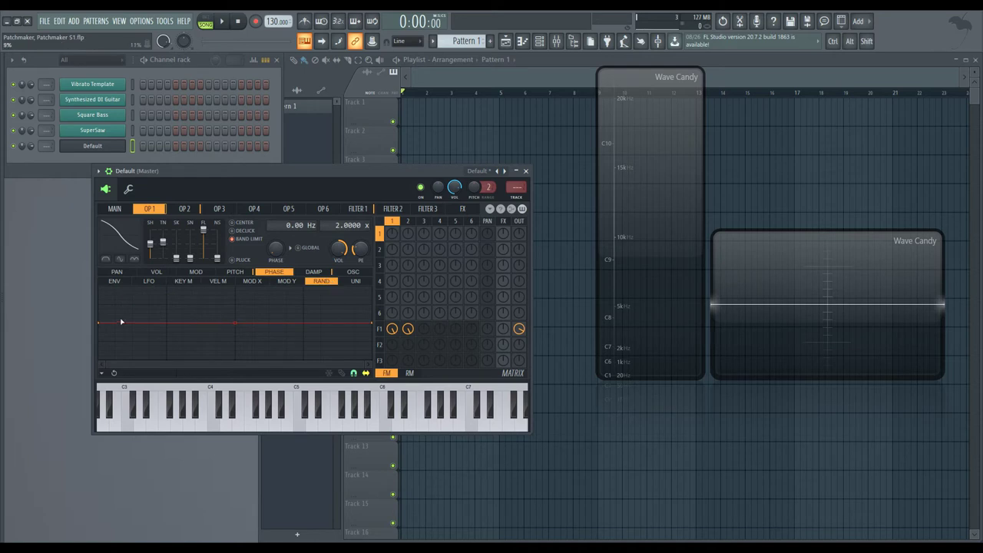
{"action": "left_click_drag", "start_coordinate": [104, 323], "coordinate": [154, 335]}
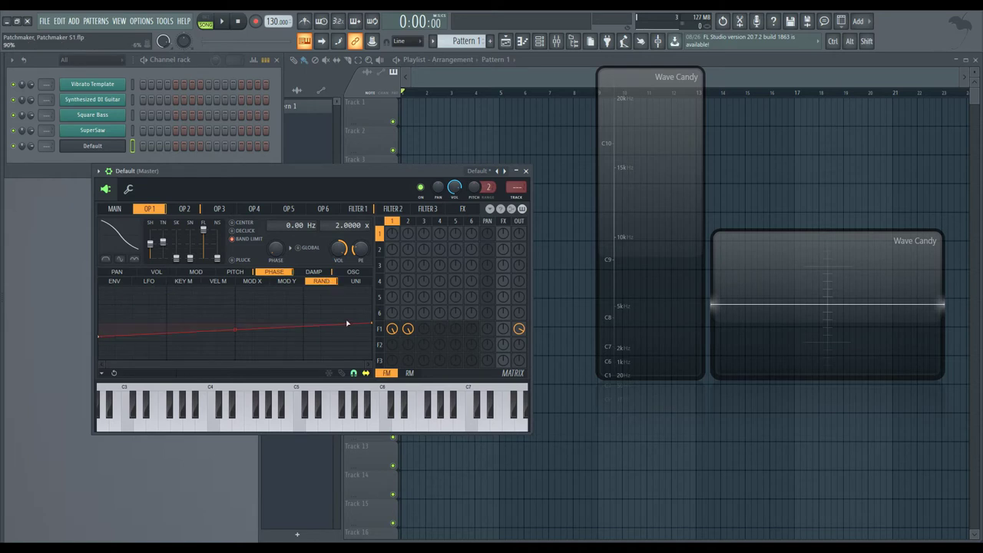
{"action": "left_click_drag", "start_coordinate": [372, 322], "coordinate": [372, 311]}
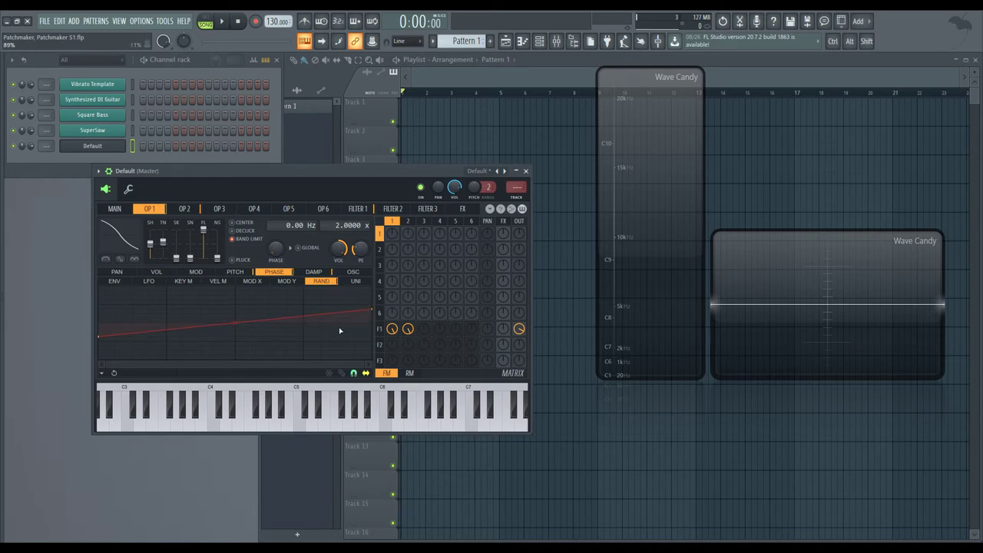
{"action": "key", "text": "z"}
{"action": "key", "text": "z"}
{"action": "key", "text": "z"}
{"action": "key", "text": "z"}
{"action": "key", "text": "z"}
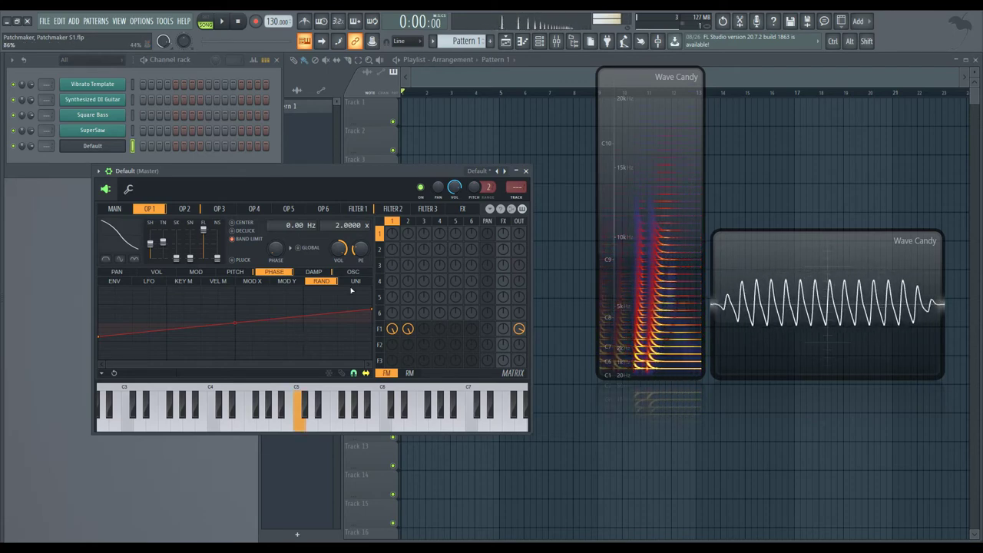
{"action": "key", "text": "z"}
Add a middle point below centre to operator 2's random phase mapping and audition it
{"action": "left_click", "coordinate": [409, 222]}
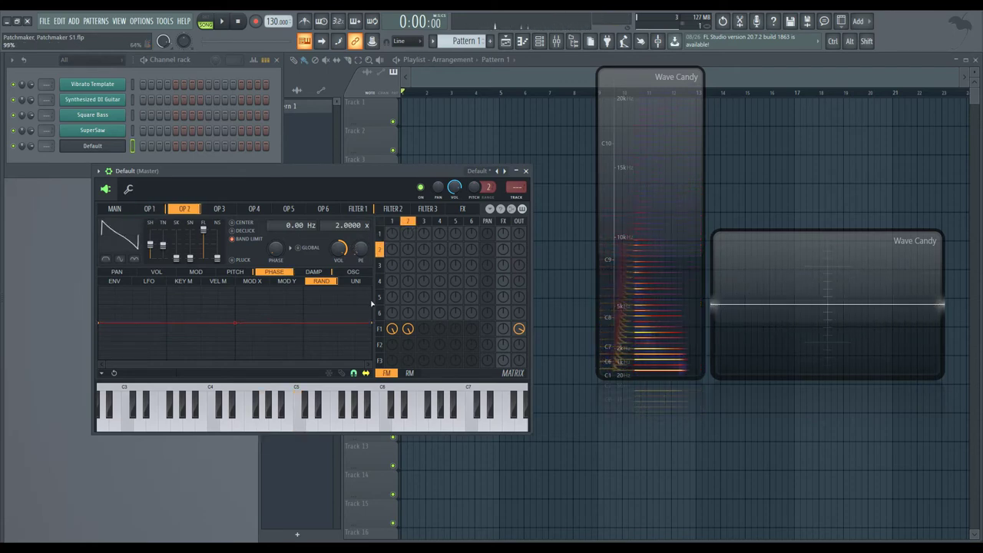
{"action": "right_click", "coordinate": [234, 341]}
{"action": "key", "text": "v"}
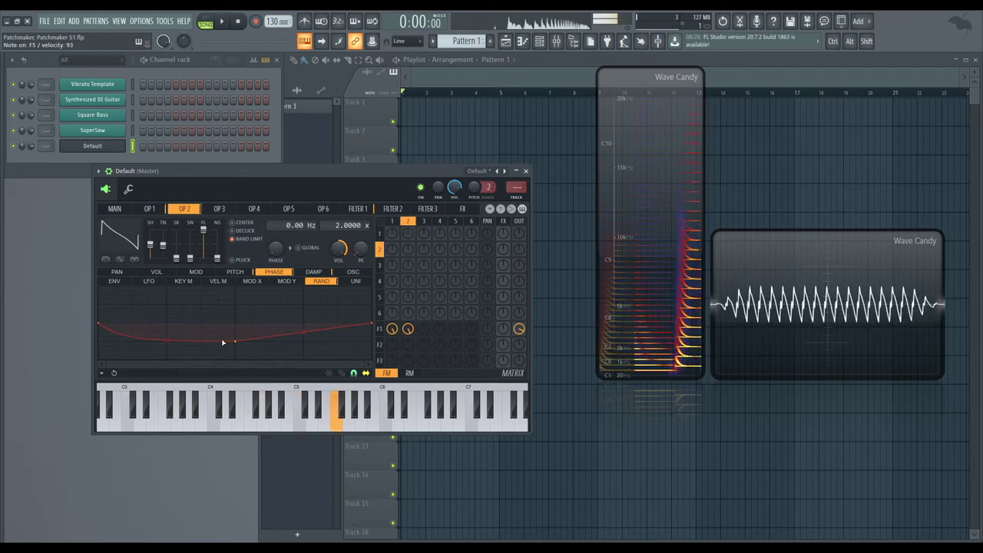
Set the unison order to 2 with reduced panning and pitch spread and a raised phase amount, and audition the result
{"action": "left_click", "coordinate": [115, 208]}
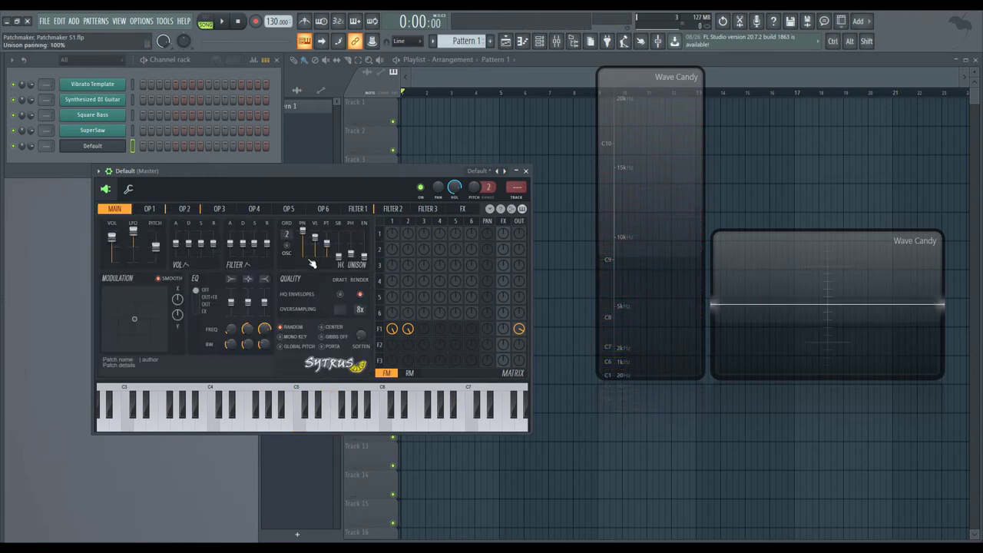
{"action": "key", "text": "n"}
{"action": "key", "text": "q"}
{"action": "key", "text": "r"}
{"action": "key", "text": "v"}
{"action": "key", "text": "v"}
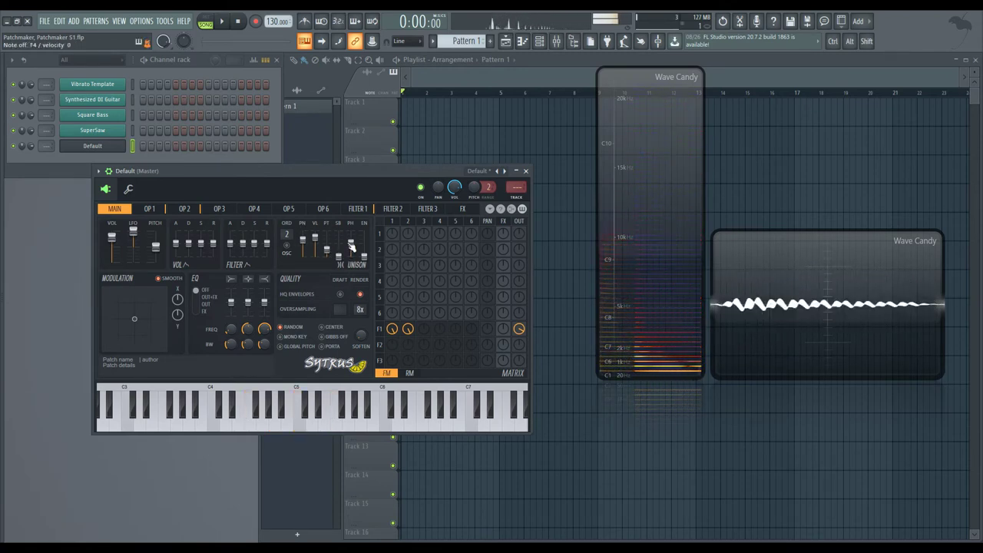
{"action": "key", "text": "r"}
{"action": "key", "text": "q"}
{"action": "key", "text": "n"}
{"action": "key", "text": "e"}
{"action": "key", "text": "v"}
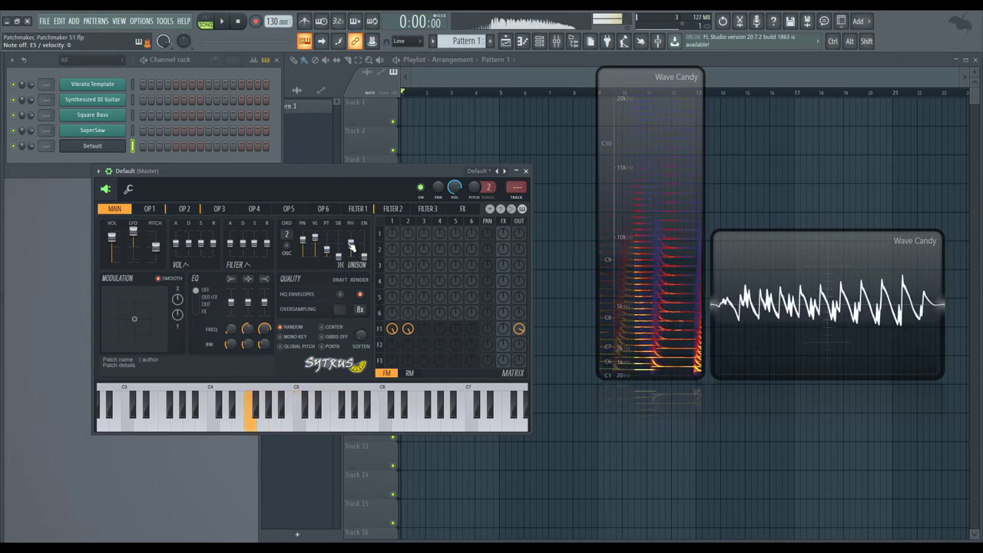
{"action": "key", "text": "r"}
Narrow the unison panning further and play several notes to judge the stereo width
{"action": "left_click", "coordinate": [393, 224]}
{"action": "key", "text": "q"}
{"action": "key", "text": "n"}
{"action": "key", "text": "e"}
{"action": "key", "text": "q"}
{"action": "left_click", "coordinate": [124, 209]}
{"action": "key", "text": "m"}
{"action": "key", "text": "e"}
{"action": "key", "text": "b"}
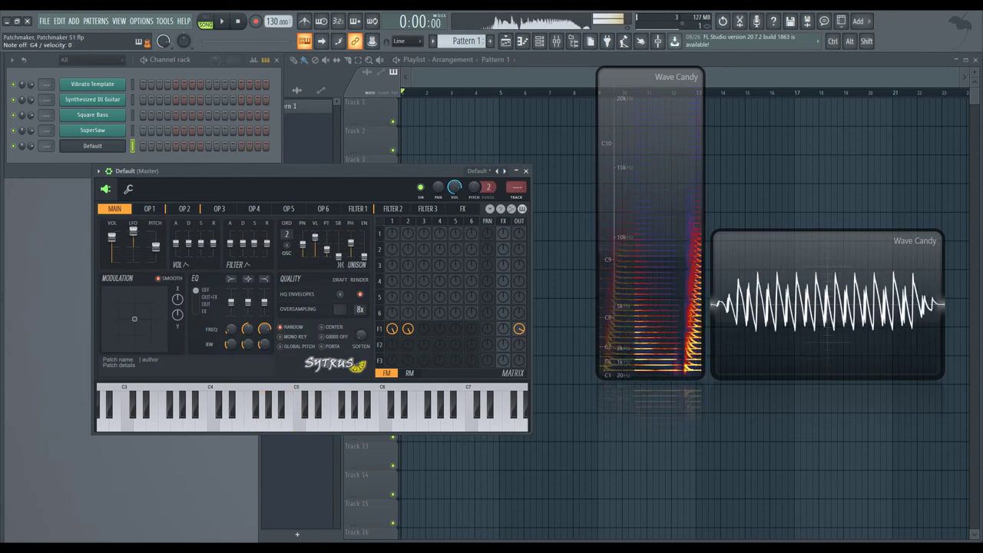
{"action": "key", "text": "b"}
{"action": "key", "text": "b"}
Audition the patch and set operator 1's frequency ratio to 1.0000x
{"action": "left_click", "coordinate": [411, 223]}
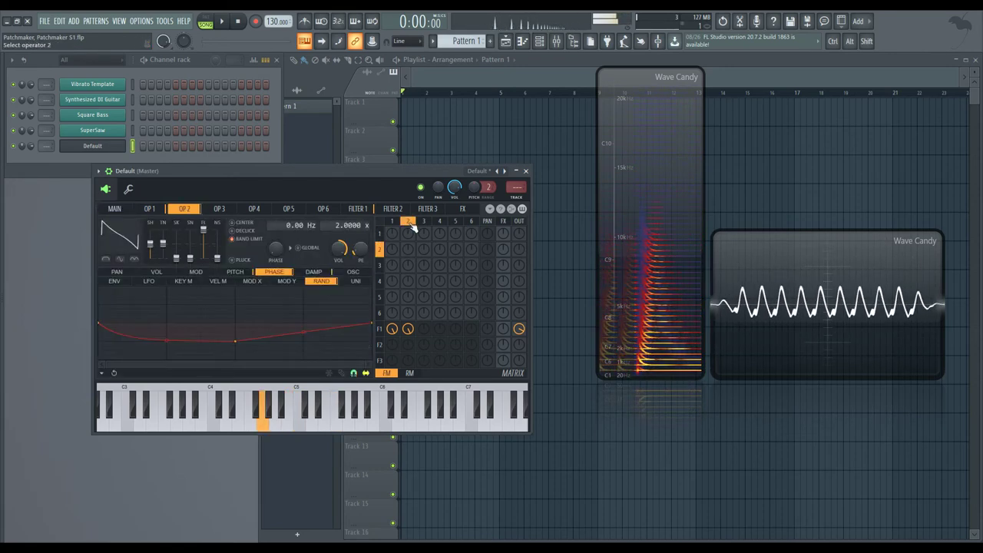
{"action": "key", "text": "r"}
{"action": "key", "text": "w"}
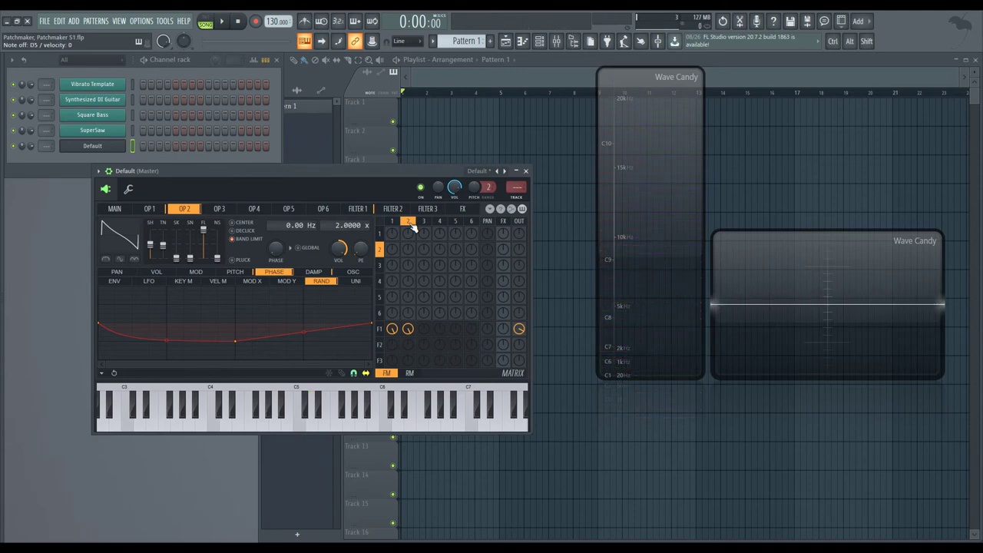
{"action": "key", "text": "i"}
{"action": "left_click", "coordinate": [379, 230]}
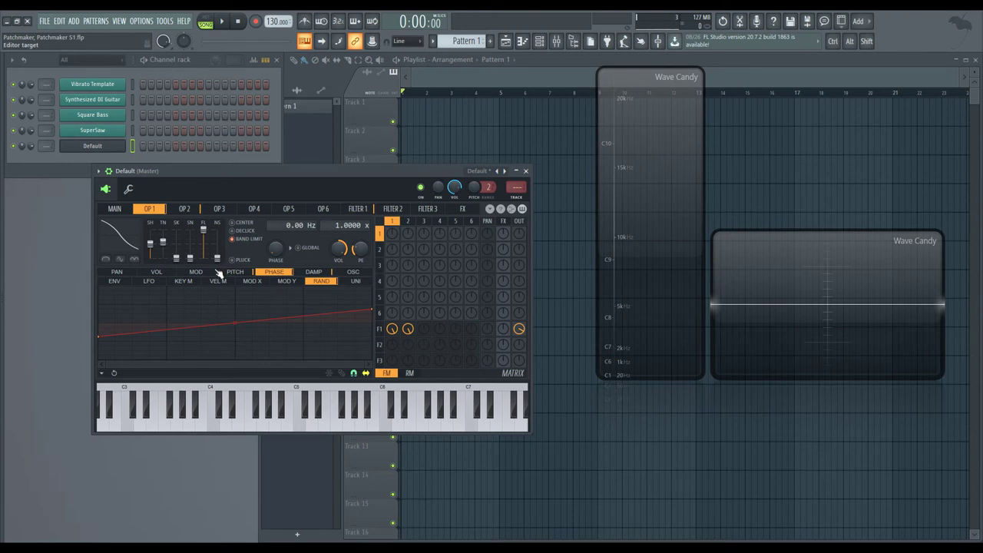
Reshape operator 1's pitch envelope with a single-curve decay, less tension and a shorter length, and audition it
{"action": "left_click", "coordinate": [232, 272]}
{"action": "left_click", "coordinate": [116, 281]}
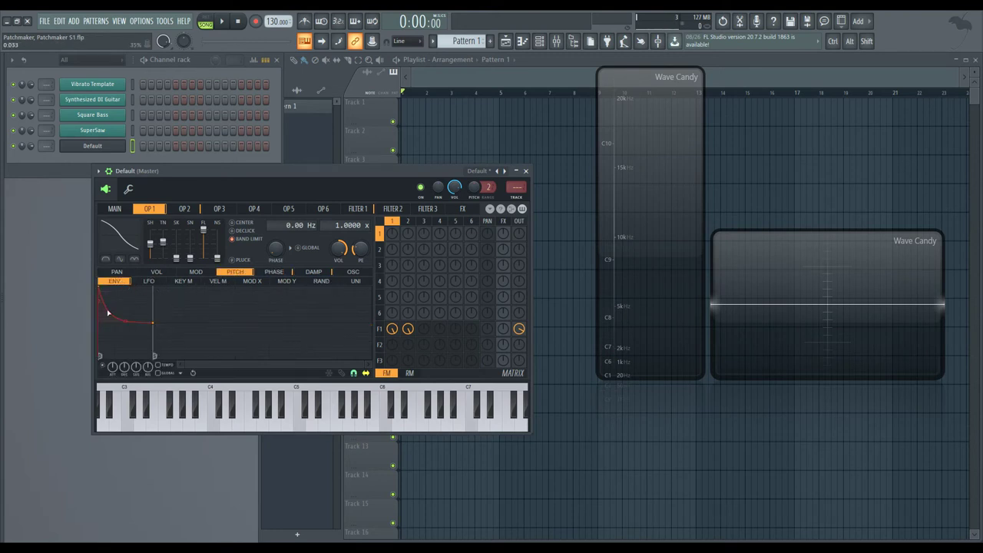
{"action": "right_click", "coordinate": [150, 325]}
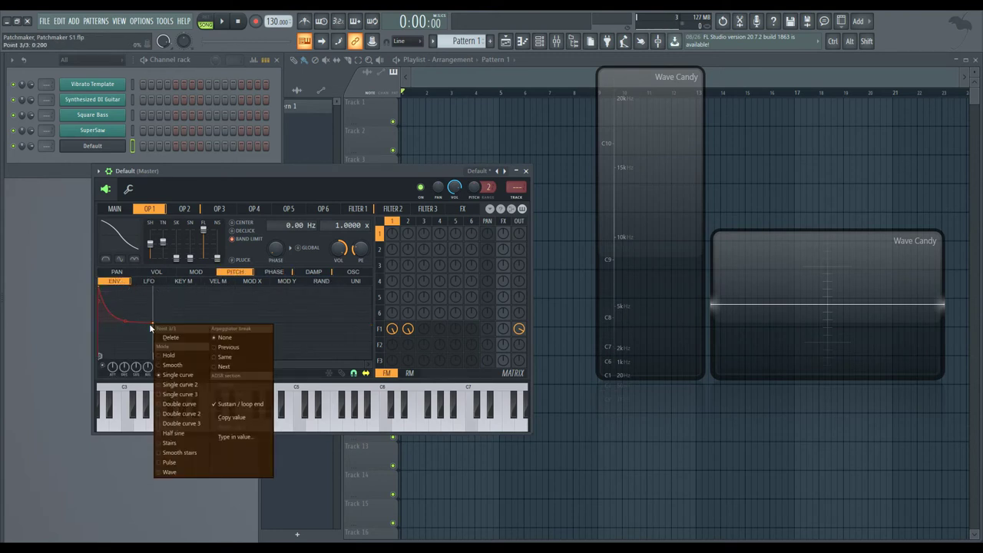
{"action": "left_click", "coordinate": [200, 374]}
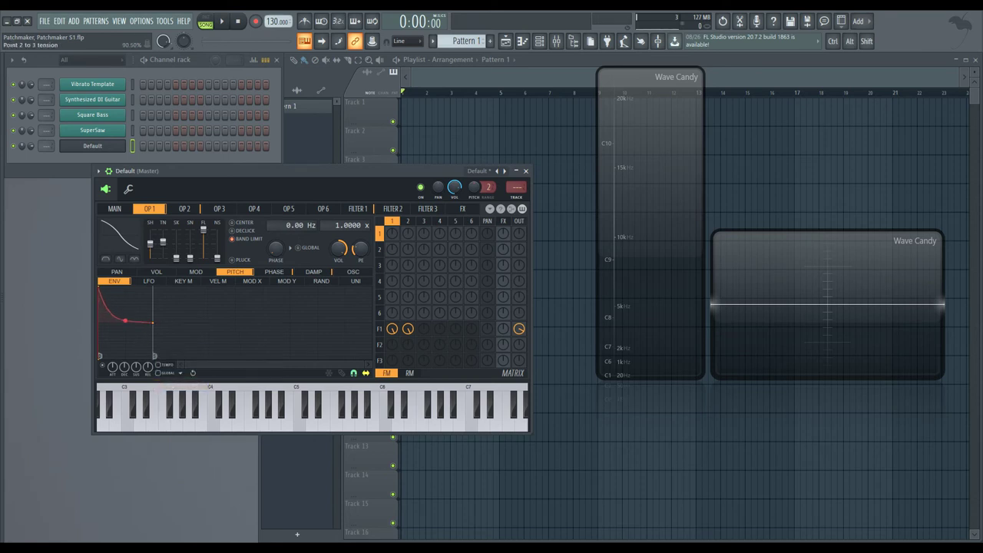
{"action": "key", "text": "n"}
{"action": "left_click_drag", "start_coordinate": [158, 322], "coordinate": [112, 317]}
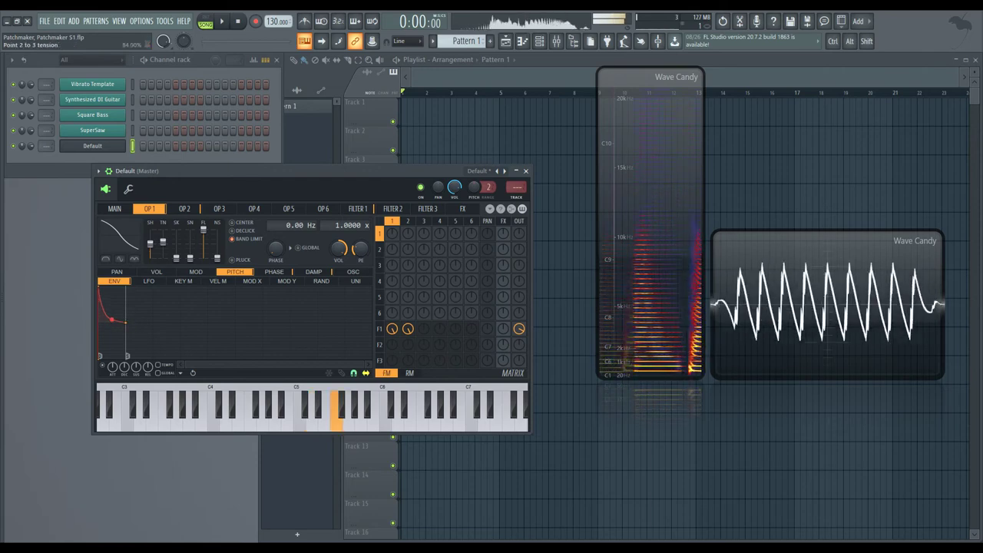
Rebalance Filter 1's cutoff, resonance and envelope amount while auditioning its cutoff envelope
{"action": "left_click", "coordinate": [379, 329]}
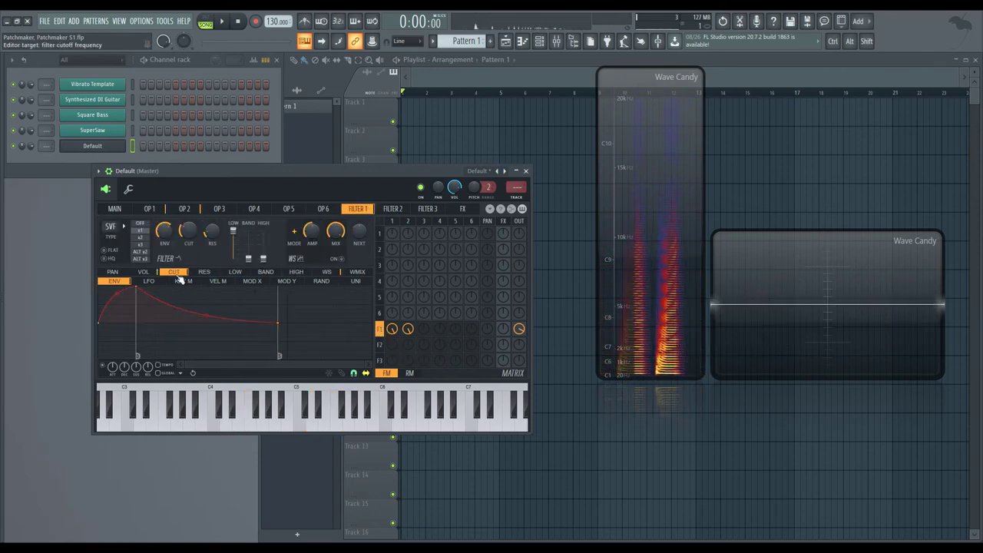
{"action": "left_click", "coordinate": [173, 271]}
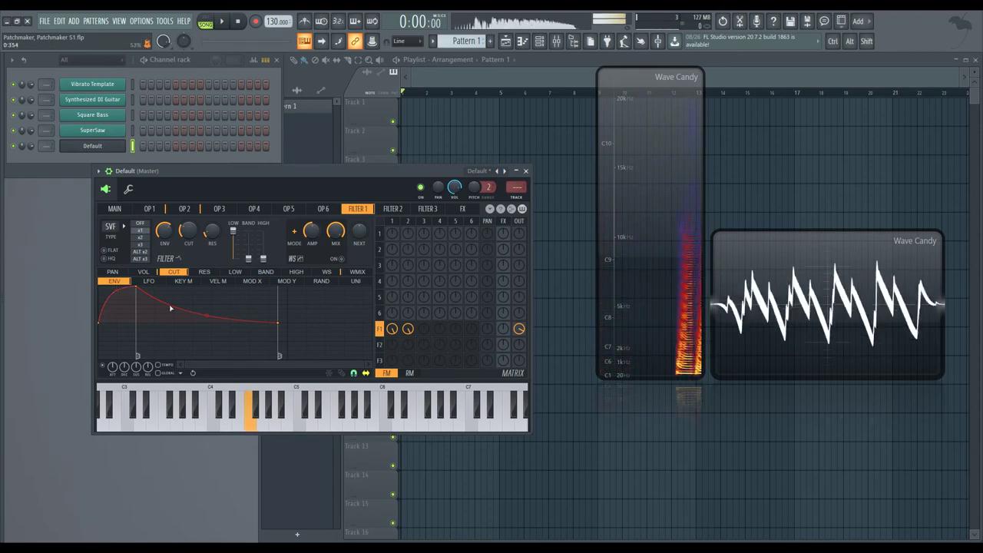
{"action": "left_click_drag", "start_coordinate": [213, 231], "coordinate": [192, 240]}
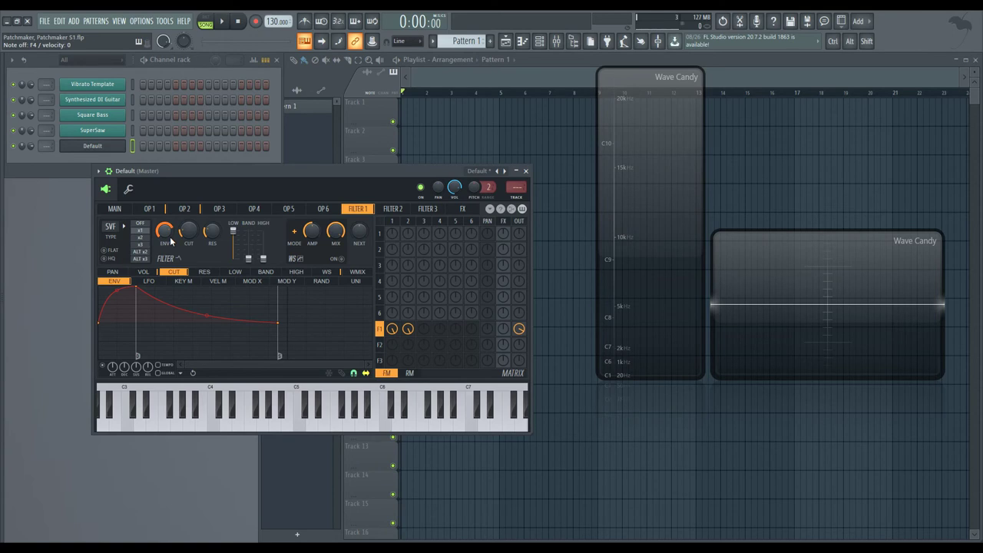
Try a shorter global filter attack while playing notes, and reset the attack to its default
{"action": "left_click", "coordinate": [114, 209]}
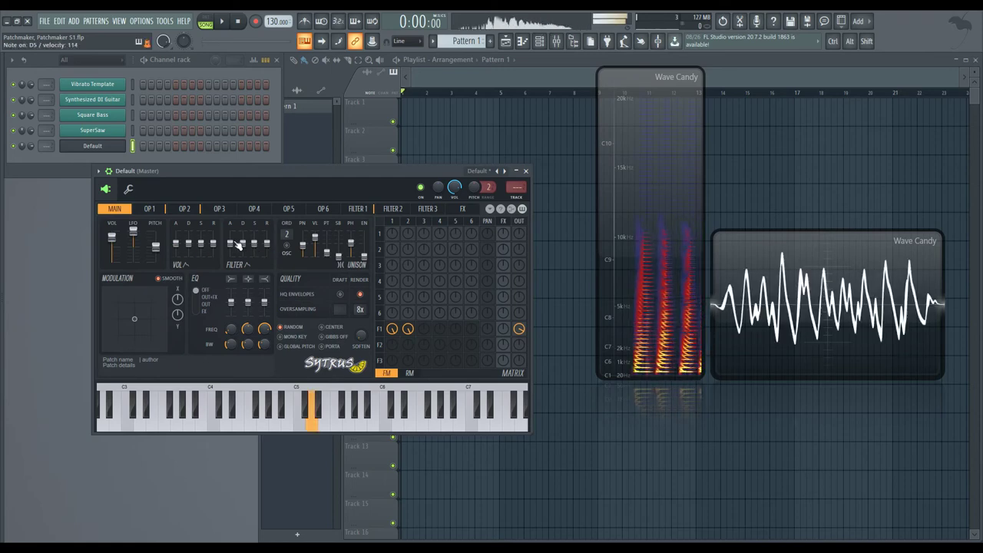
{"action": "left_click_drag", "start_coordinate": [230, 243], "coordinate": [230, 251]}
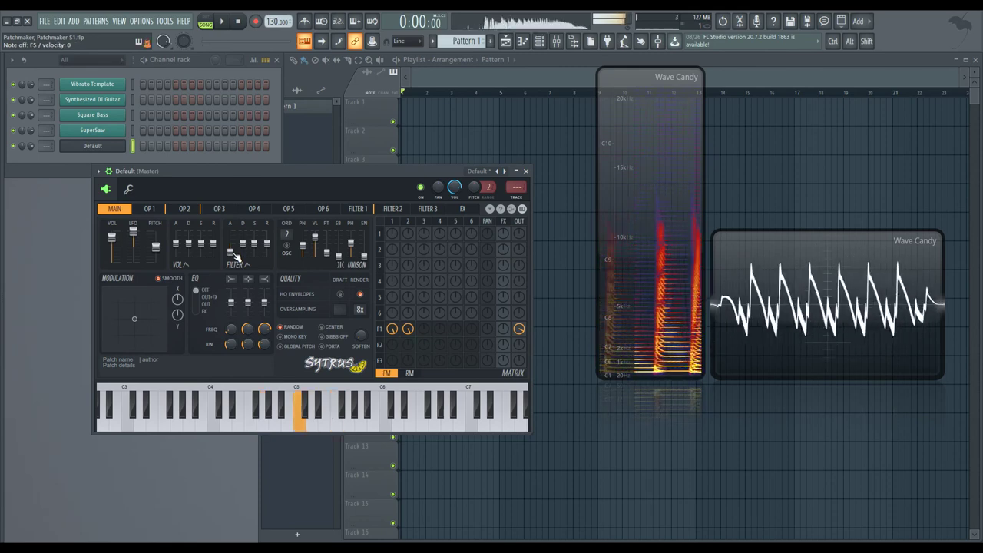
{"action": "mouse_move", "coordinate": [231, 252]}
{"action": "left_mouse_down"}
{"action": "mouse_move", "coordinate": [232, 237]}
{"action": "mouse_move", "coordinate": [233, 249]}
{"action": "left_mouse_up"}
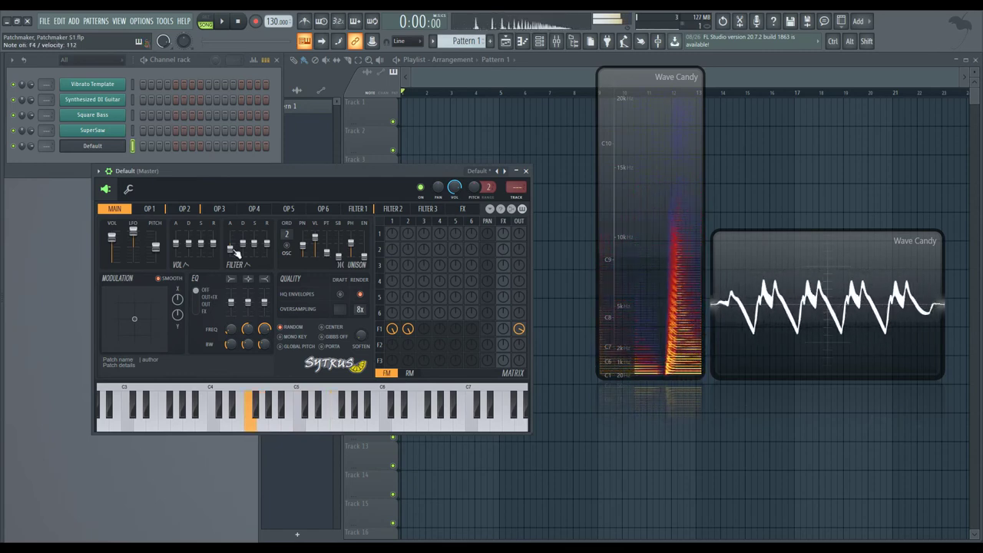
{"action": "right_click", "coordinate": [232, 249]}
{"action": "left_click", "coordinate": [246, 254]}
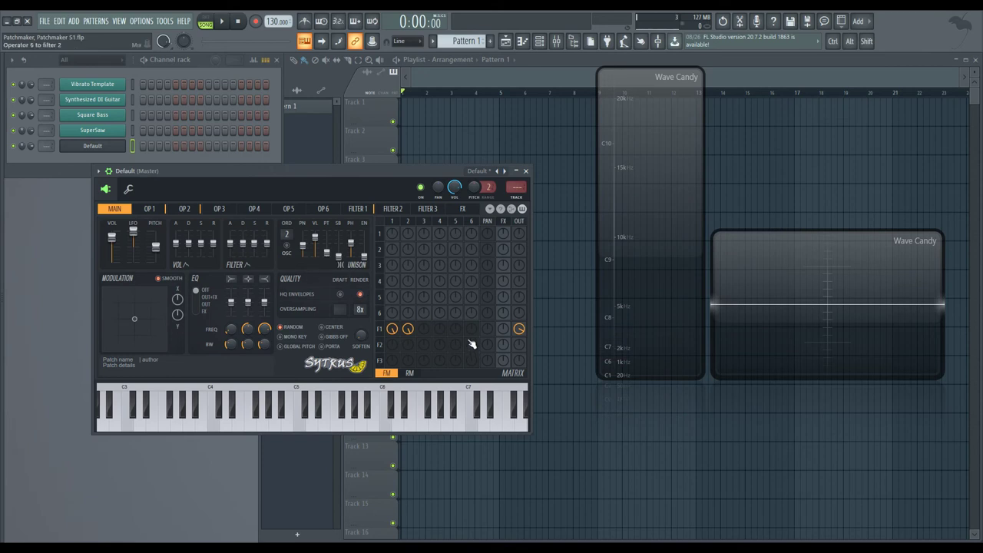
Send Filter 1 to the effects section to hear the chorus, and reduce the unison order to 1
{"action": "left_click", "coordinate": [503, 221]}
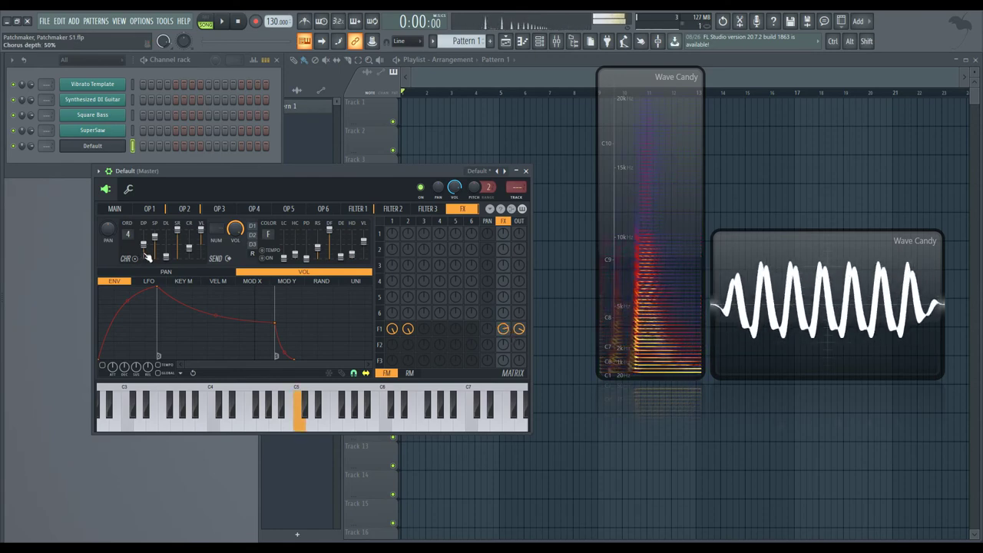
{"action": "left_click", "coordinate": [114, 209]}
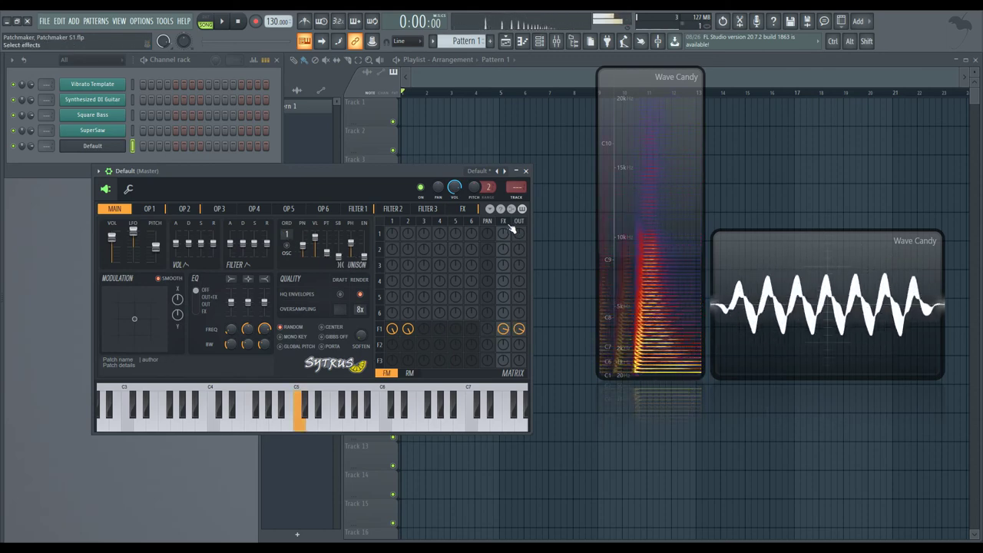
Toggle the reverb in the effects section and raise the global soften amount for lower-velocity notes
{"action": "left_click", "coordinate": [462, 208]}
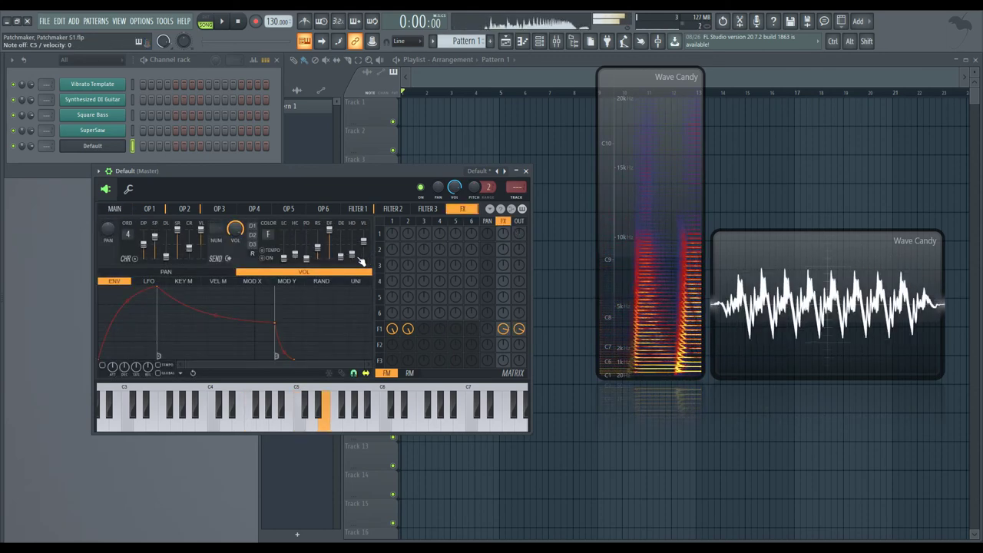
{"action": "left_click", "coordinate": [267, 258]}
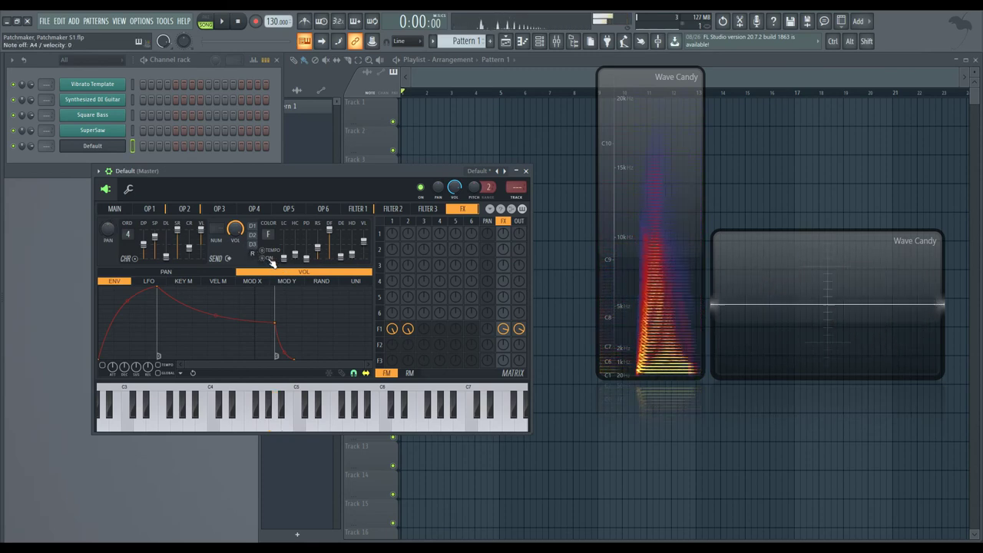
{"action": "left_click", "coordinate": [113, 208]}
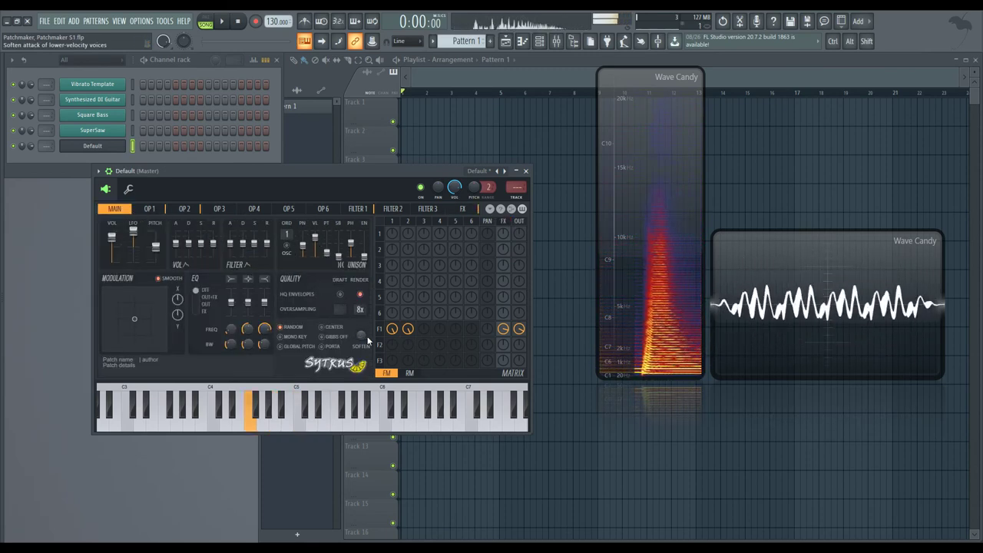
{"action": "left_click_drag", "start_coordinate": [364, 337], "coordinate": [364, 317]}
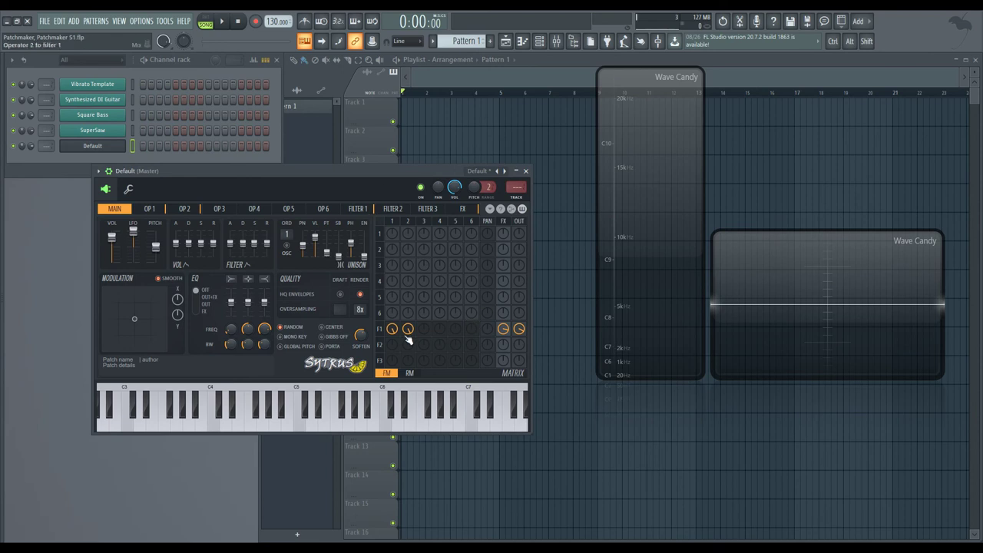
Save the project and play the other patches in the channel rack, including Square Bass and Vibrato Template
{"action": "key", "text": "ctrl+s"}
{"action": "left_click", "coordinate": [132, 131]}
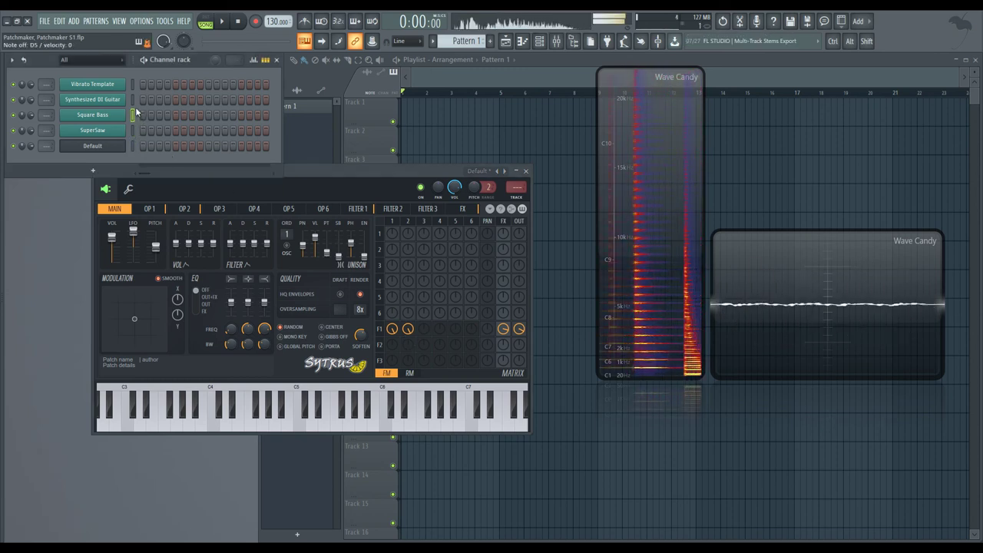
{"action": "left_click", "coordinate": [132, 84]}
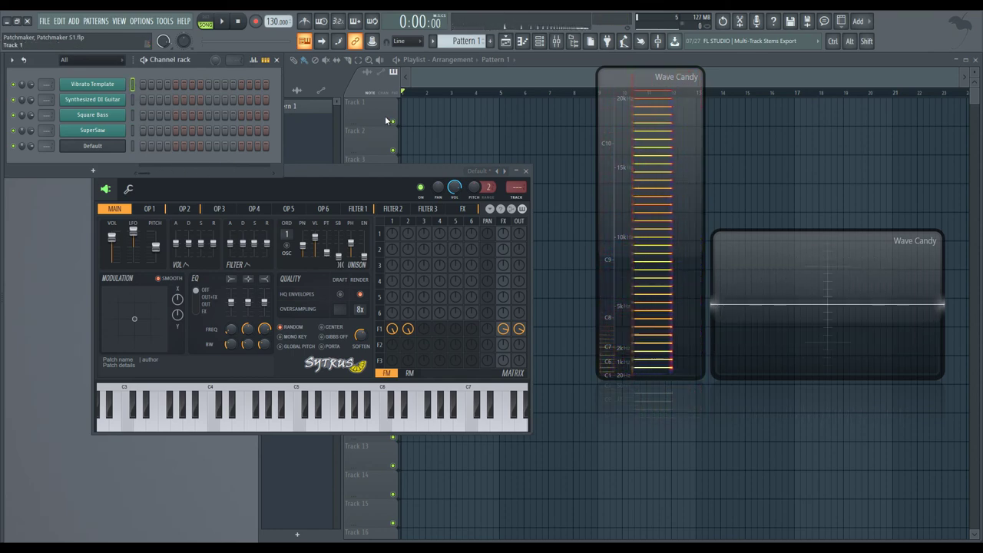